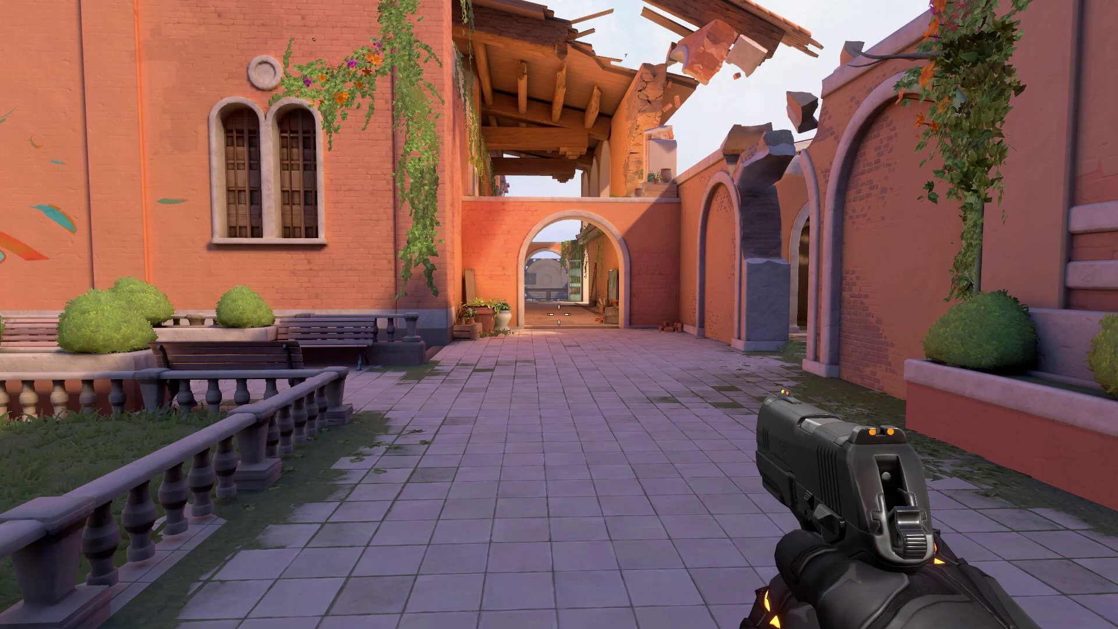
{"action": "key", "text": "s"}
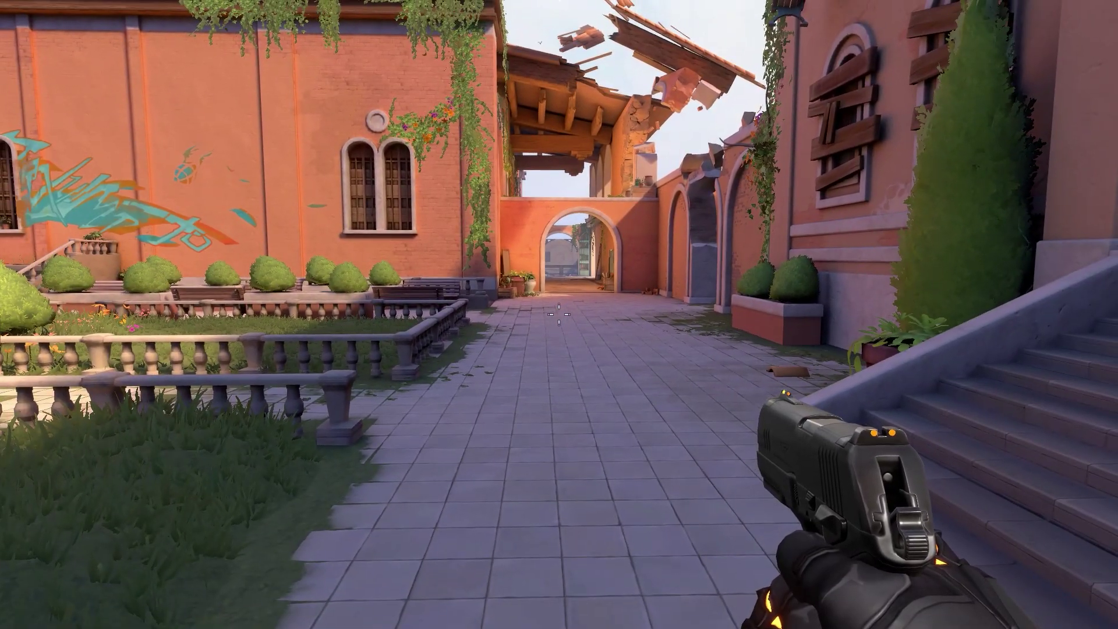
{"action": "key", "text": "e"}
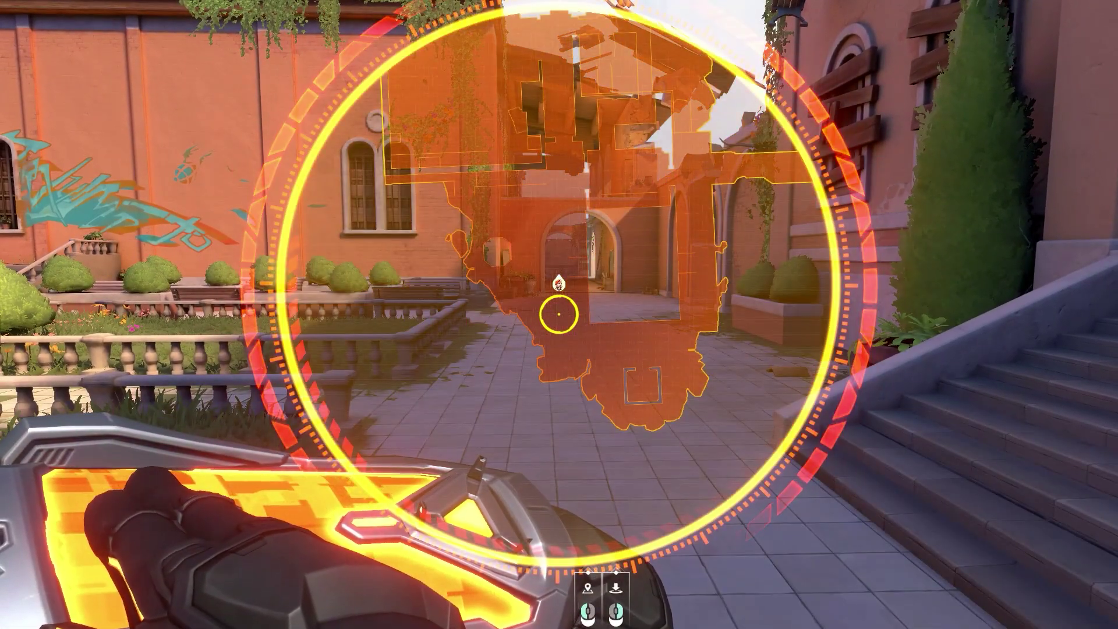
{"action": "left_click", "coordinate": [558, 256]}
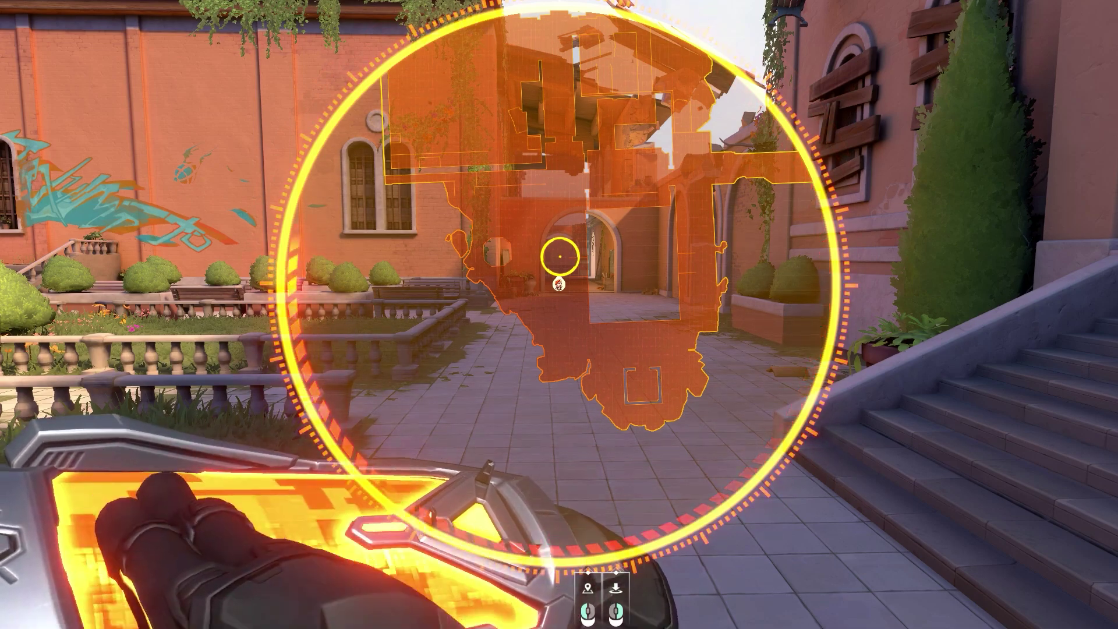
{"action": "right_click", "coordinate": [559, 256]}
{"action": "key", "text": "s"}
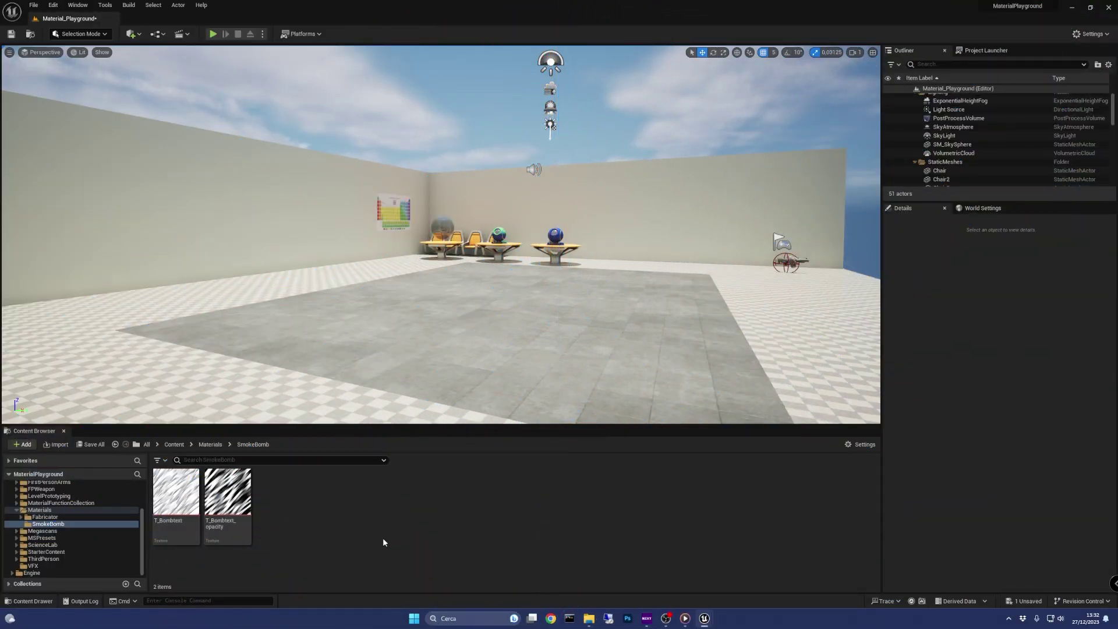
Create a material named M_SmokeBomb in the SmokeBomb folder and open it for editing.
{"action": "right_click", "coordinate": [379, 529]}
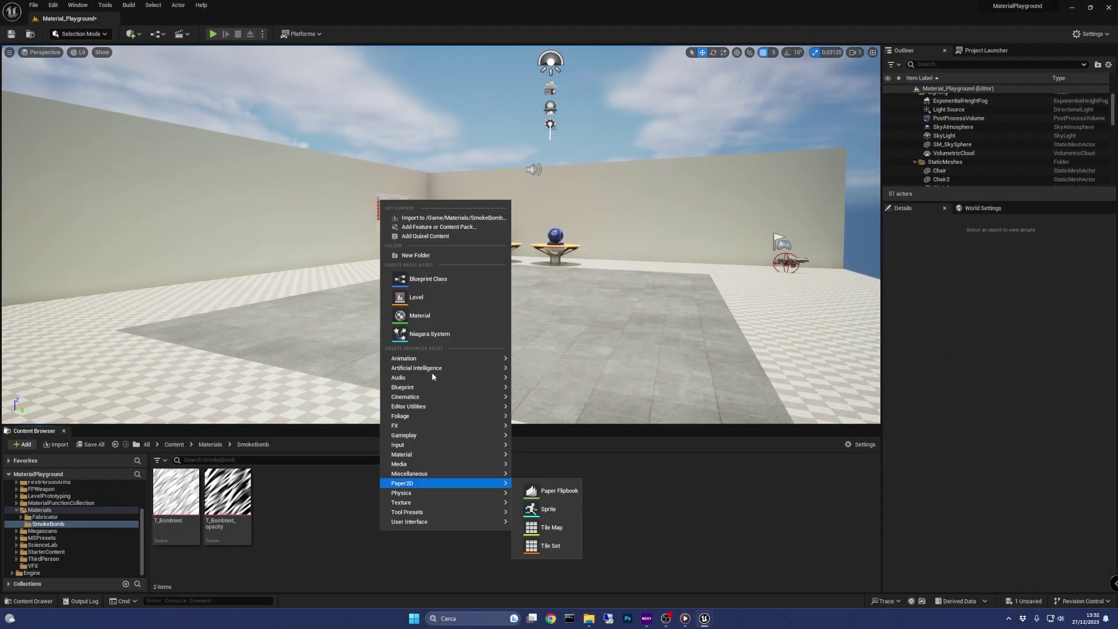
{"action": "left_click", "coordinate": [434, 320]}
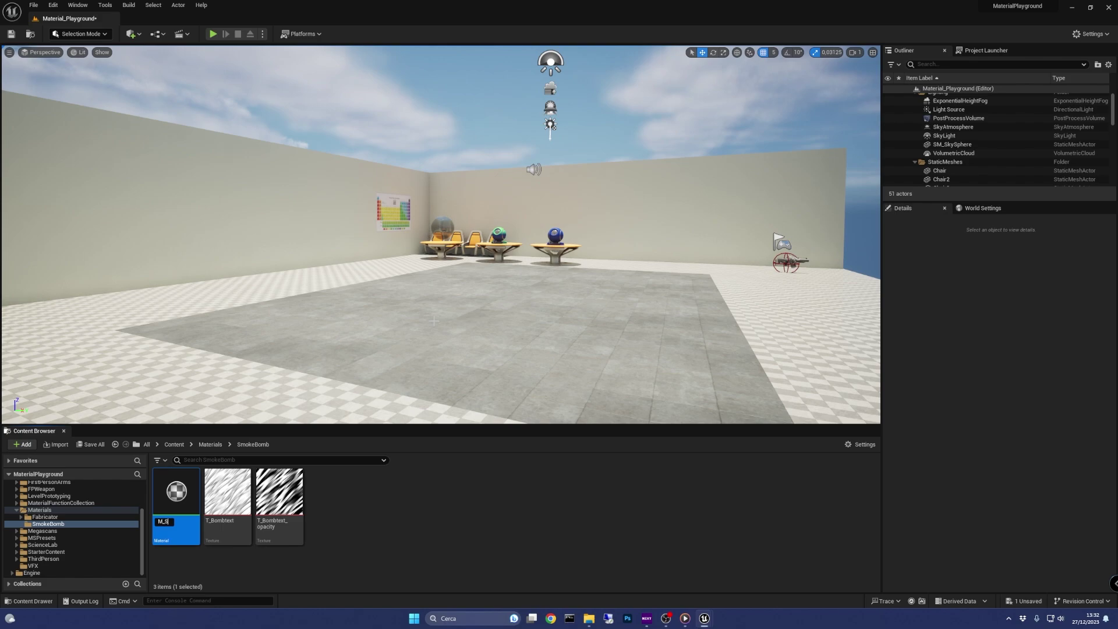
{"action": "type", "text": "M_SmokeBomb"}
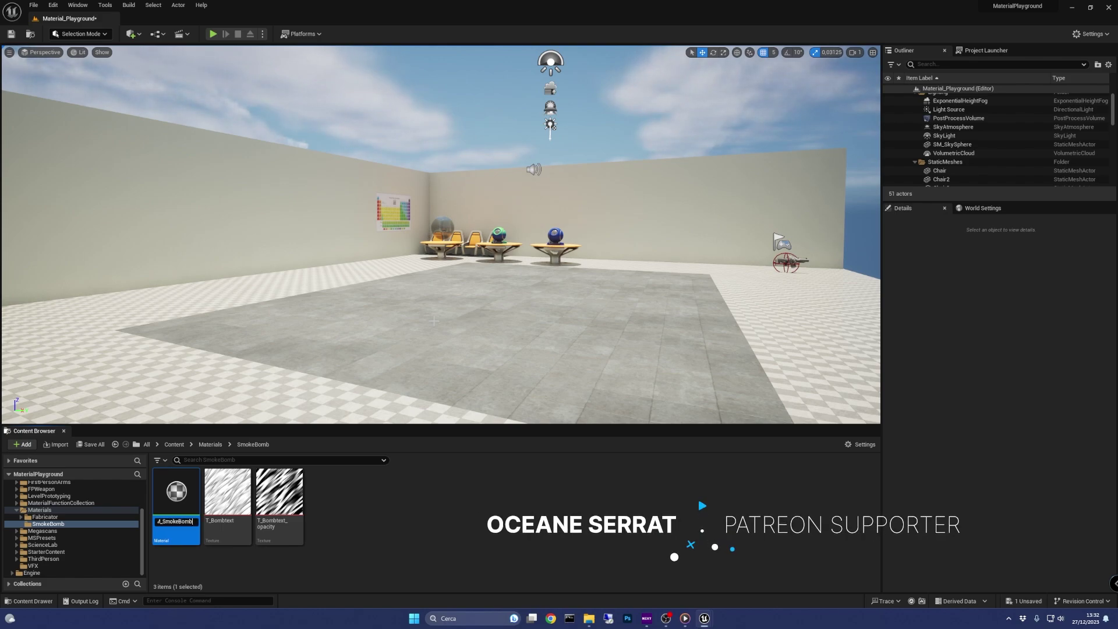
{"action": "key", "text": "Return"}
{"action": "key", "text": "Return"}
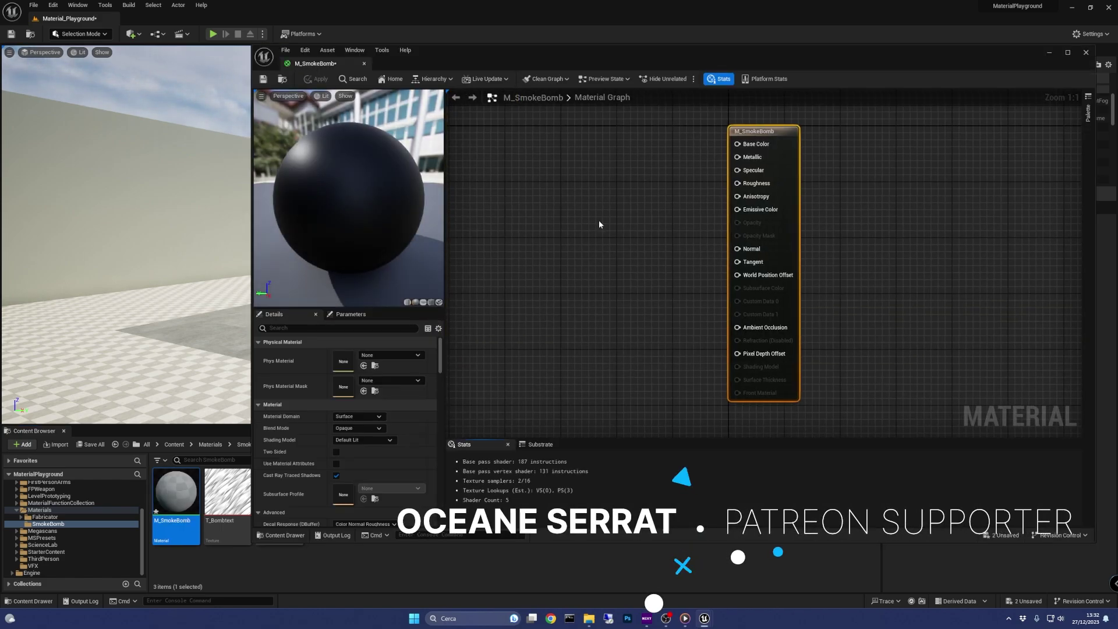
Set the material's blend mode to Translucent and maximize the material editor window.
{"action": "left_click", "coordinate": [378, 428]}
{"action": "left_click", "coordinate": [372, 453]}
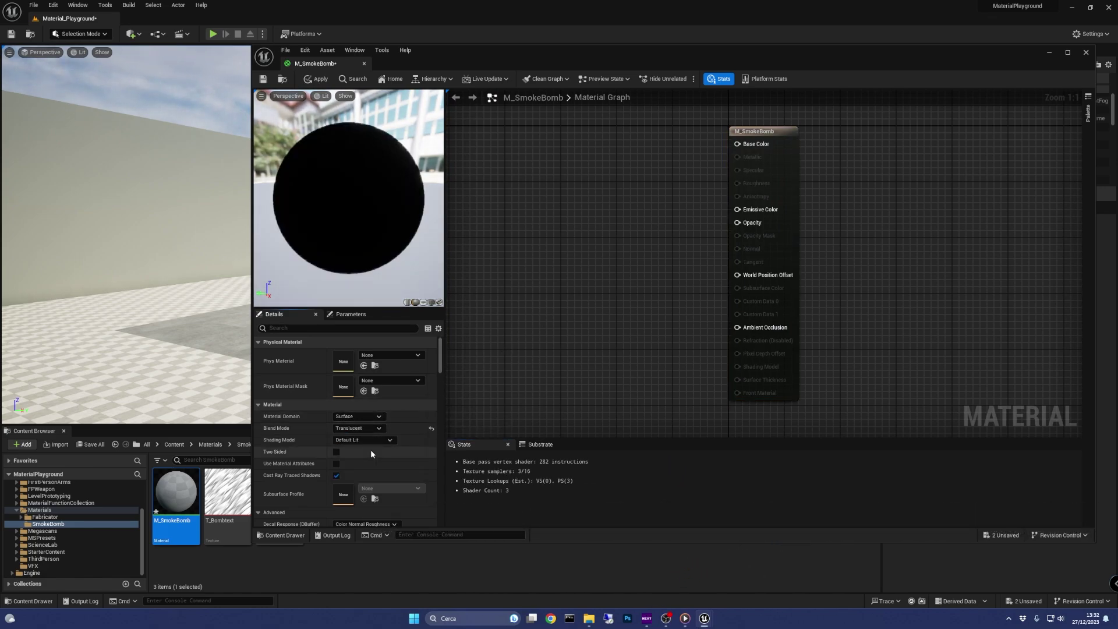
{"action": "left_click", "coordinate": [1067, 53]}
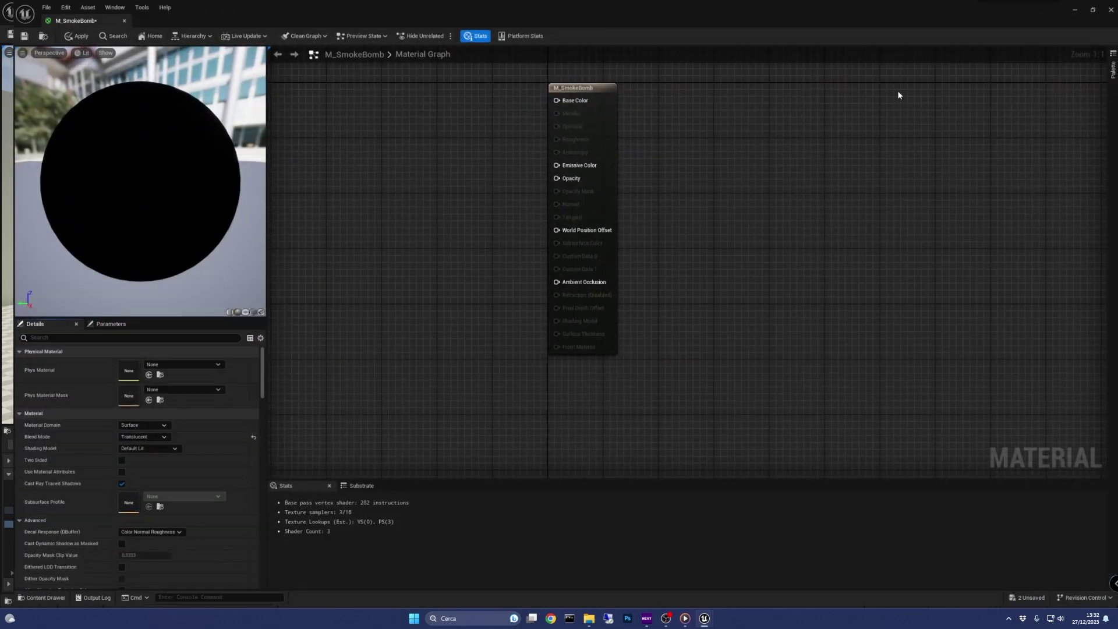
Add a three-component vector constant ahead of the material output and convert it to a parameter named Color.
{"action": "right_click_drag", "start_coordinate": [419, 147], "coordinate": [726, 205]}
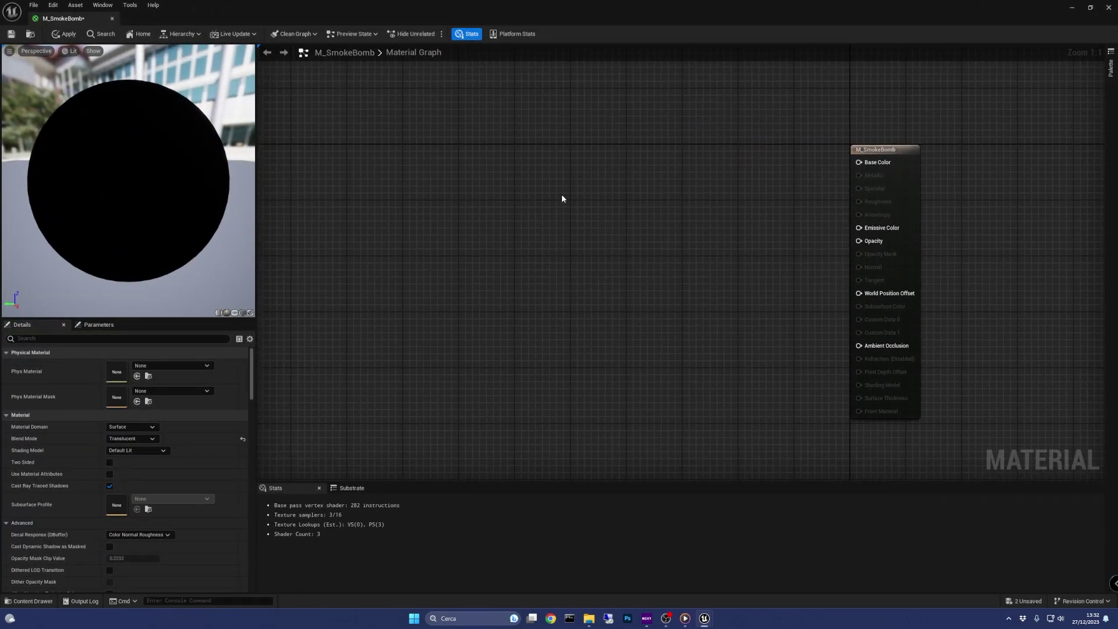
{"action": "left_click", "coordinate": [485, 182]}
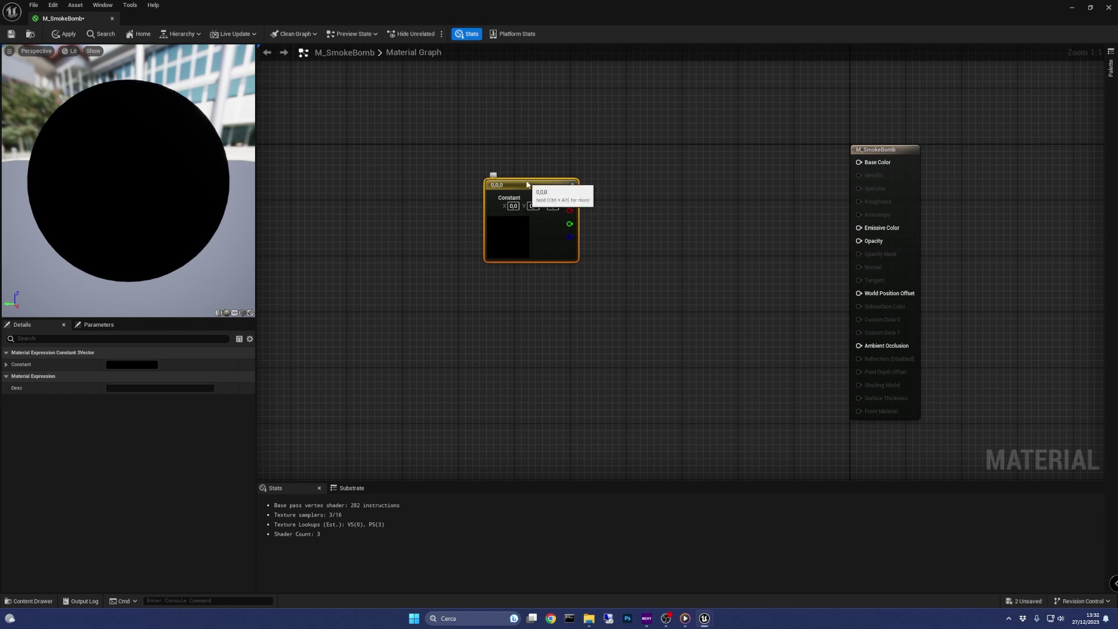
{"action": "left_click_drag", "start_coordinate": [527, 184], "coordinate": [533, 121]}
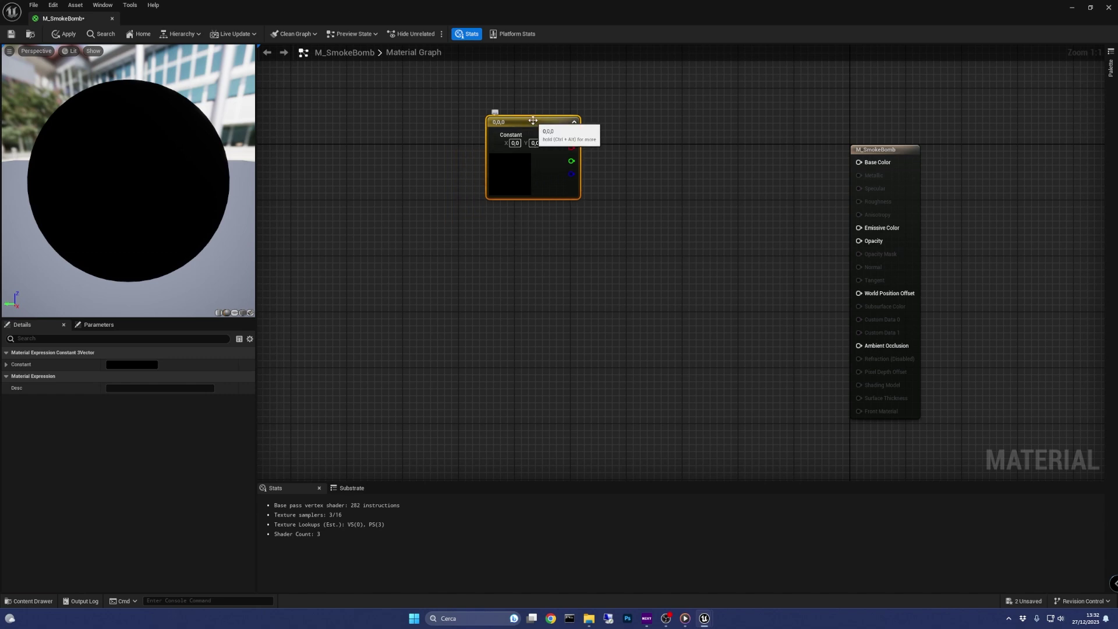
{"action": "right_click", "coordinate": [533, 120]}
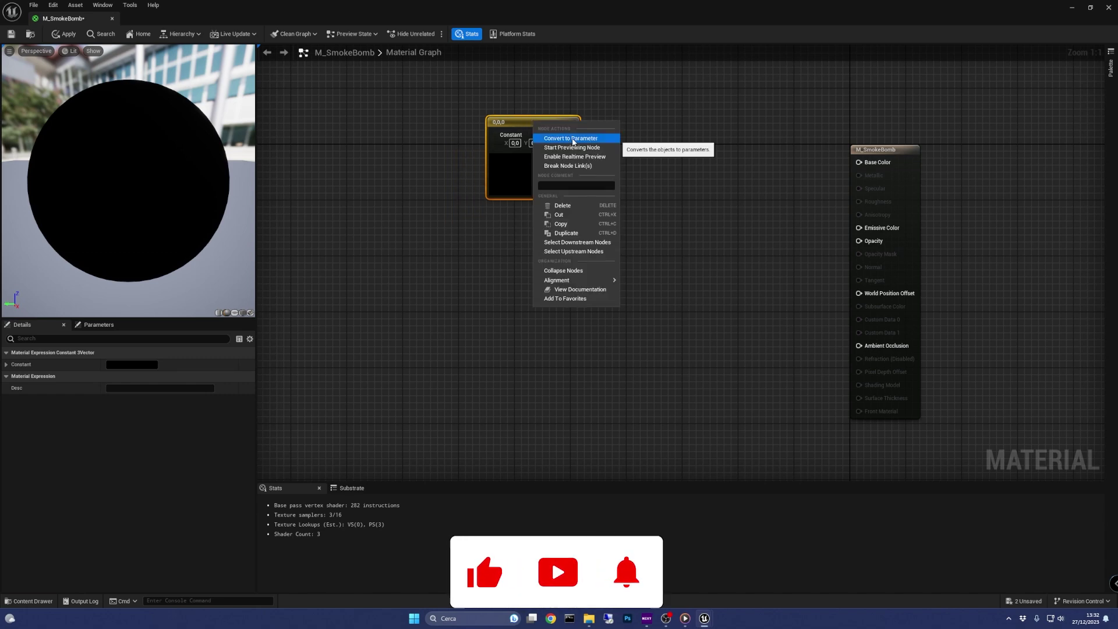
{"action": "left_click", "coordinate": [572, 142]}
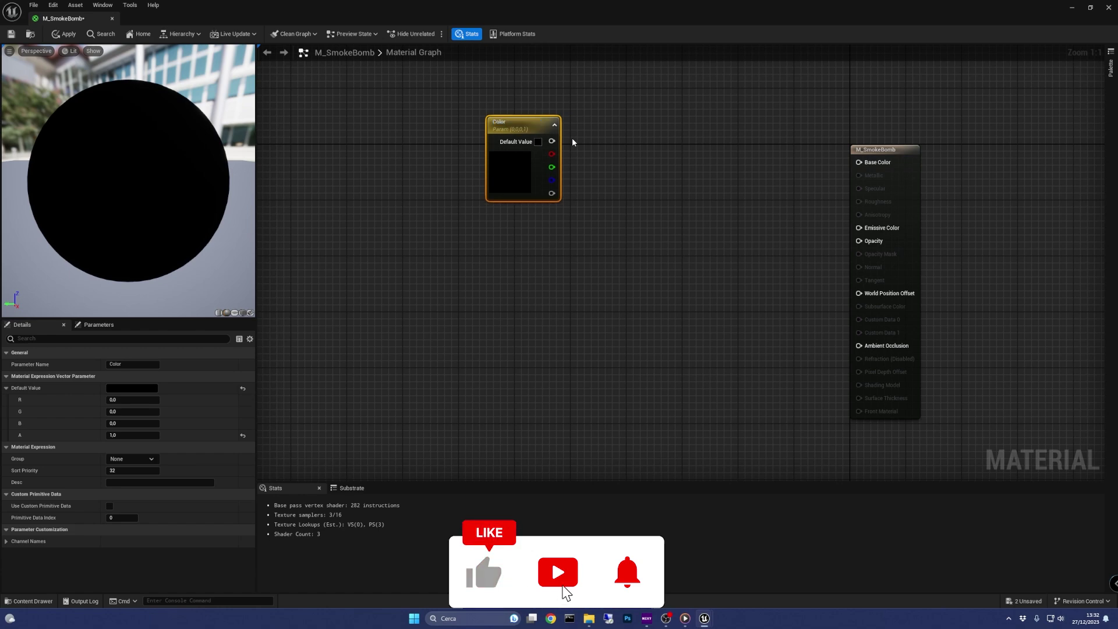
Set the Color parameter's default to linear hex AB734CFF and connect it to the material's Base Color.
{"action": "left_click", "coordinate": [538, 141]}
{"action": "left_click", "coordinate": [706, 324]}
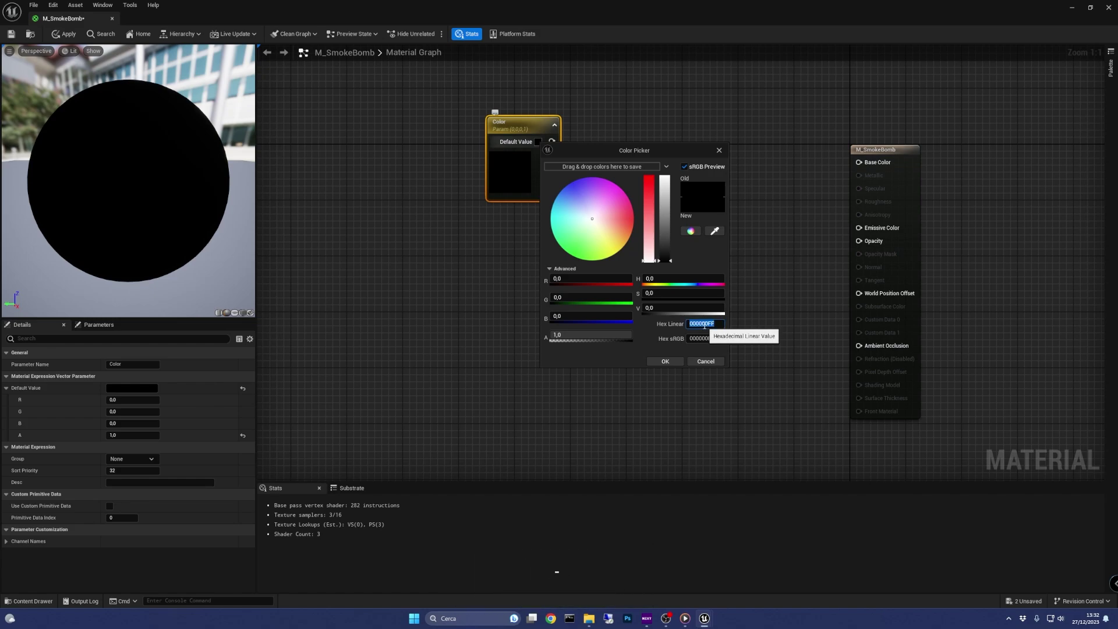
{"action": "type", "text": "AB73"}
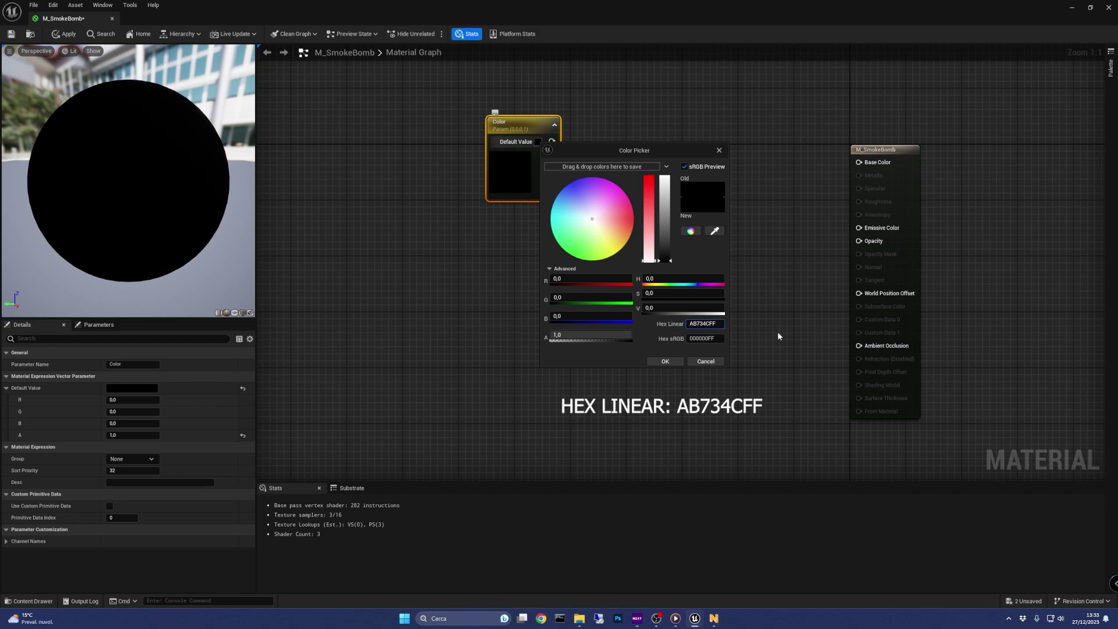
{"action": "type", "text": "4CFF"}
{"action": "key", "text": "Return"}
{"action": "left_click", "coordinate": [665, 361]}
{"action": "left_click", "coordinate": [518, 226]}
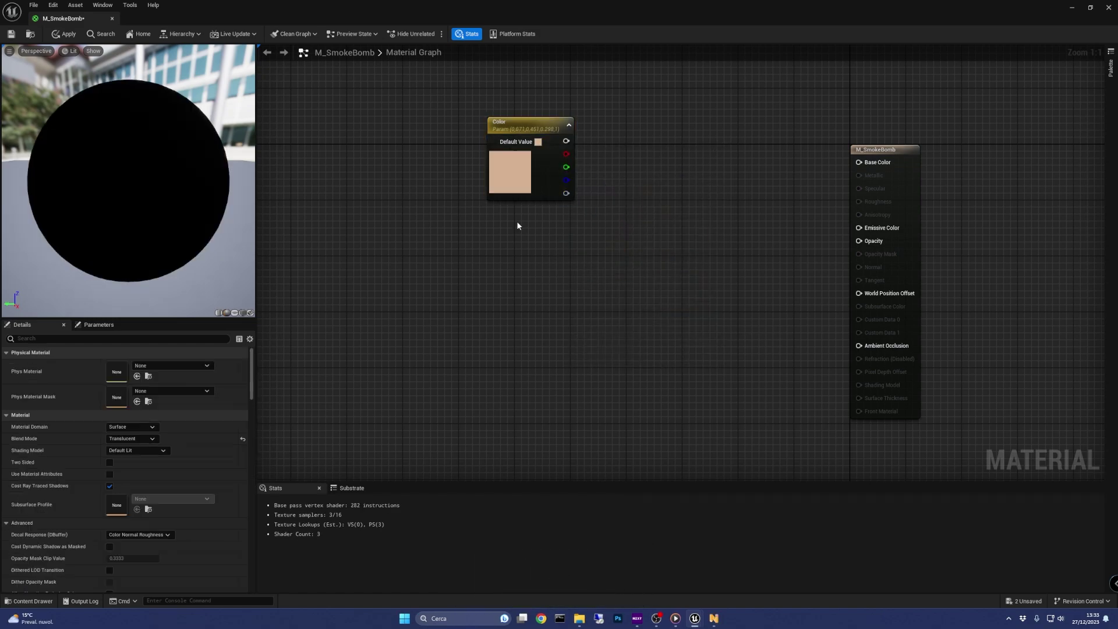
{"action": "left_click_drag", "start_coordinate": [566, 141], "coordinate": [858, 163]}
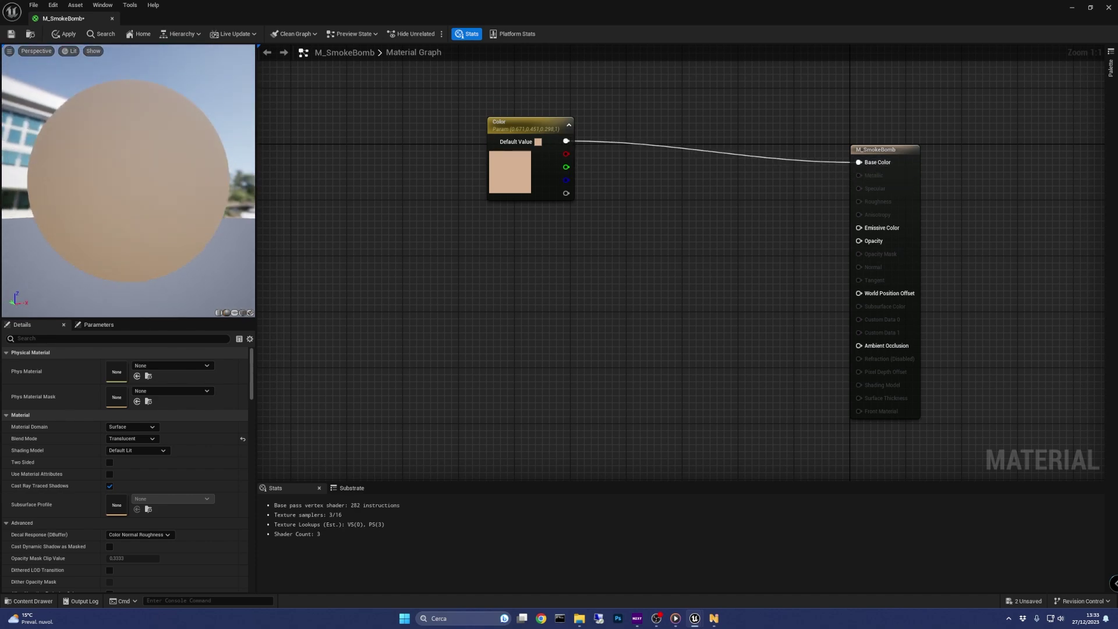
{"action": "mouse_move", "coordinate": [98, 184]}
{"action": "left_mouse_down"}
{"action": "mouse_move", "coordinate": [123, 163]}
{"action": "mouse_move", "coordinate": [98, 184]}
{"action": "left_mouse_up"}
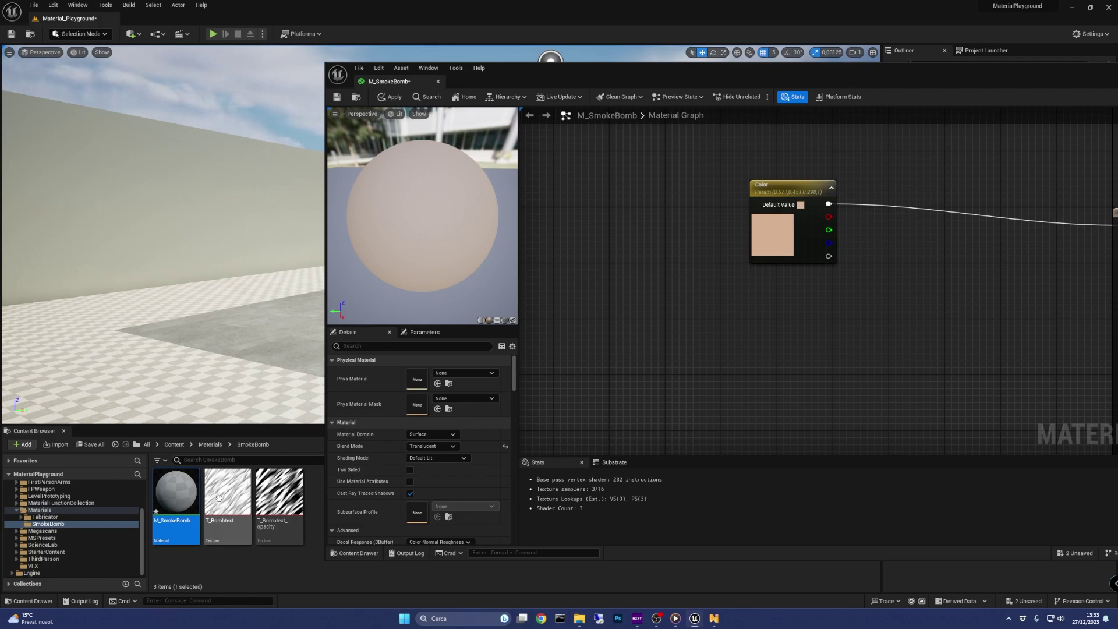
Bring the T_Bombtext and T_Bombtext_opacity textures into the material graph and stack their samples below the Color parameter.
{"action": "left_click", "coordinate": [238, 516]}
{"action": "left_click", "coordinate": [283, 510], "text": "ctrl"}
{"action": "left_click_drag", "start_coordinate": [265, 501], "coordinate": [749, 356]}
{"action": "left_click_drag", "start_coordinate": [897, 71], "coordinate": [844, 1]}
{"action": "left_click", "coordinate": [641, 245]}
{"action": "left_click_drag", "start_coordinate": [536, 293], "coordinate": [535, 228]}
{"action": "left_click", "coordinate": [579, 316]}
{"action": "right_click_drag", "start_coordinate": [580, 316], "coordinate": [586, 198]}
{"action": "left_click_drag", "start_coordinate": [586, 200], "coordinate": [580, 260]}
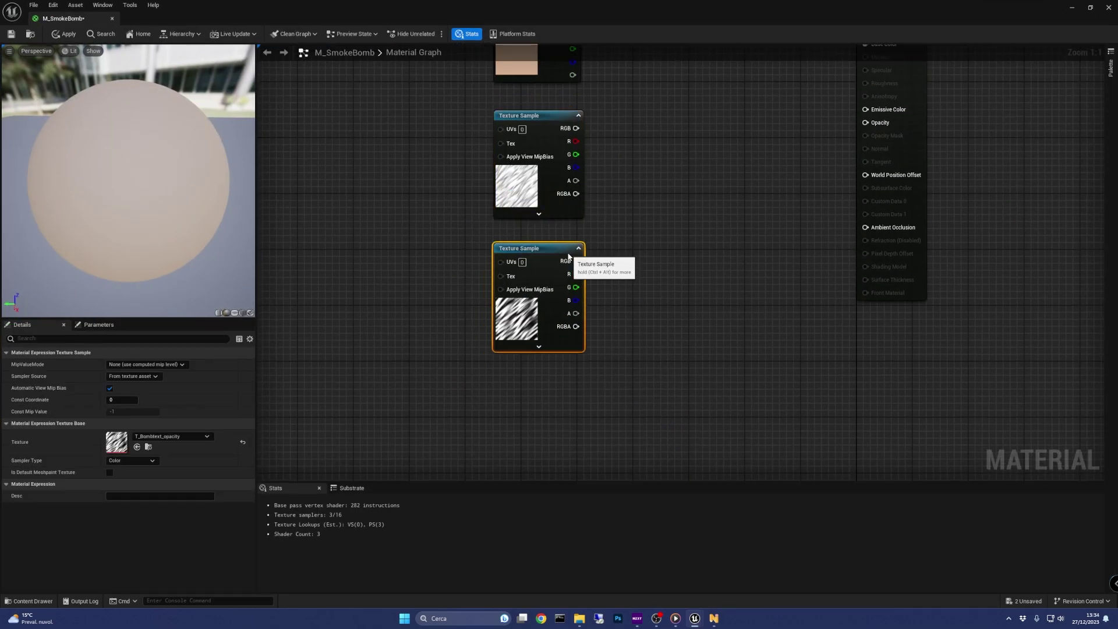
Connect the RGB output of the T_Bombtext_opacity sample to the material's Opacity and inspect the preview sphere.
{"action": "key", "text": "Home"}
{"action": "left_click", "coordinate": [589, 350]}
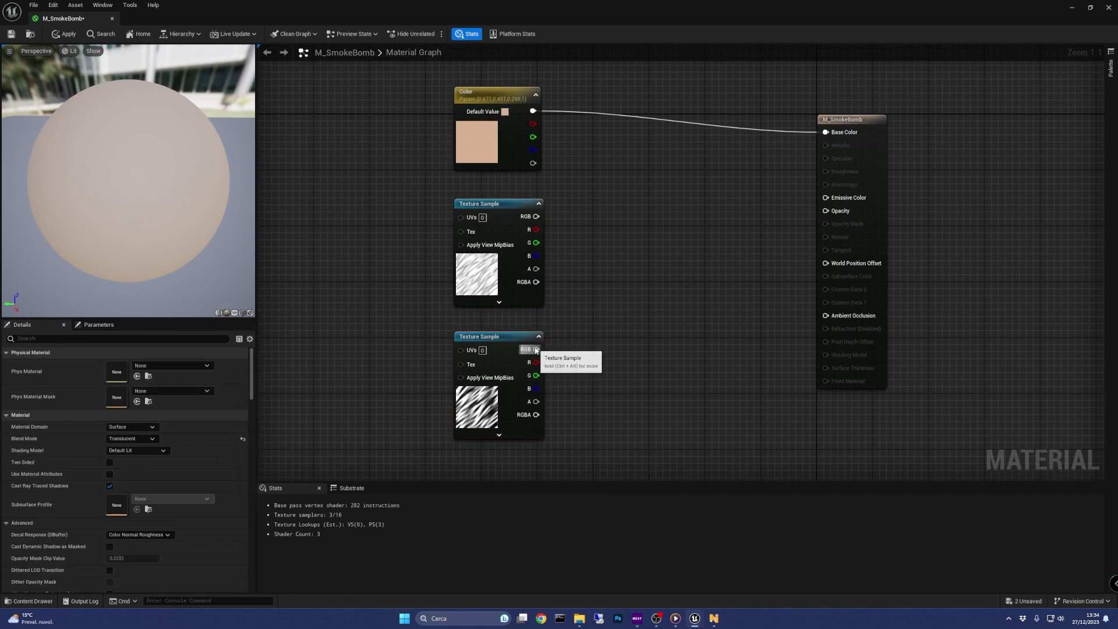
{"action": "left_click_drag", "start_coordinate": [536, 349], "coordinate": [830, 214]}
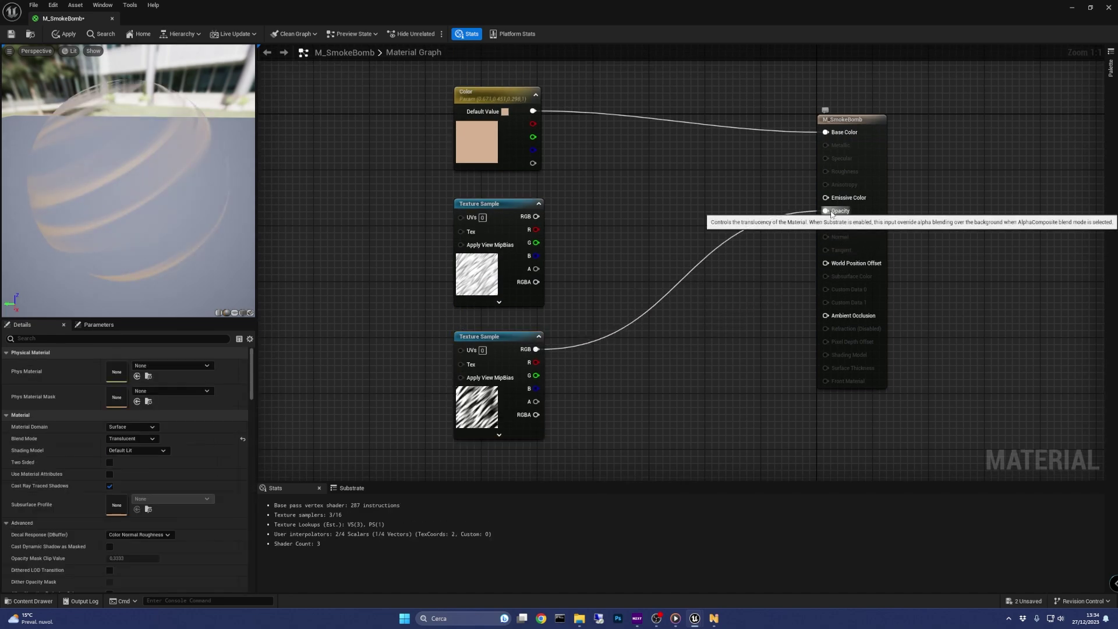
{"action": "mouse_move", "coordinate": [55, 221]}
{"action": "left_mouse_down"}
{"action": "mouse_move", "coordinate": [187, 262]}
{"action": "mouse_move", "coordinate": [191, 288]}
{"action": "mouse_move", "coordinate": [50, 220]}
{"action": "left_mouse_up"}
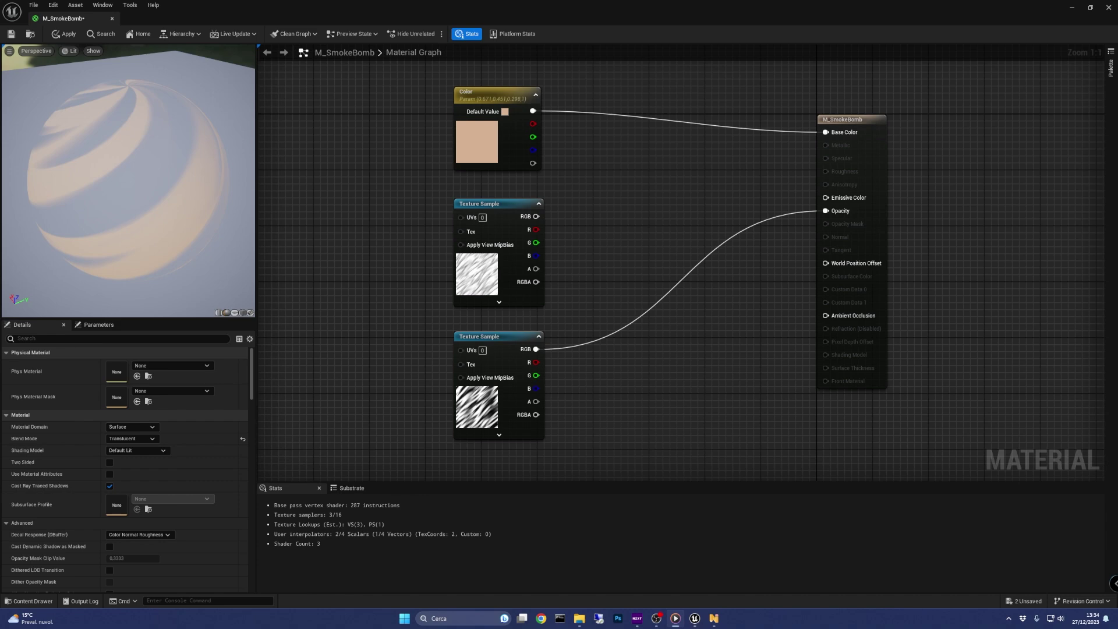
{"action": "left_click_drag", "start_coordinate": [151, 249], "coordinate": [163, 240]}
Multiply the Color parameter (A) by the T_Bombtext sample's RGB (B) and feed the result into Base Color.
{"action": "right_click_drag", "start_coordinate": [557, 272], "coordinate": [534, 267]}
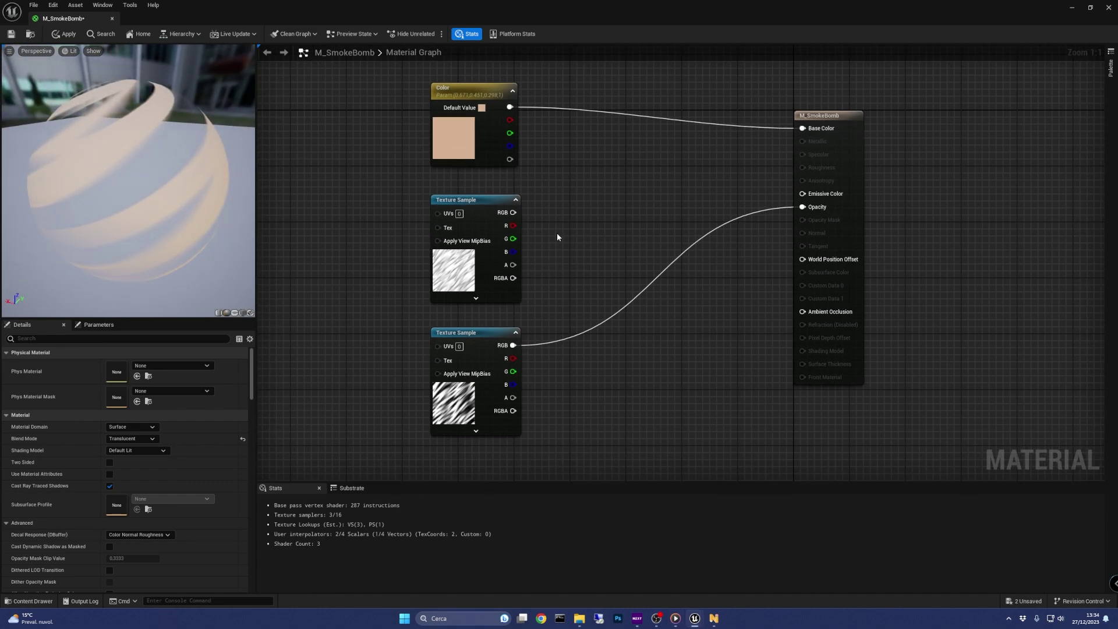
{"action": "right_click", "coordinate": [569, 185]}
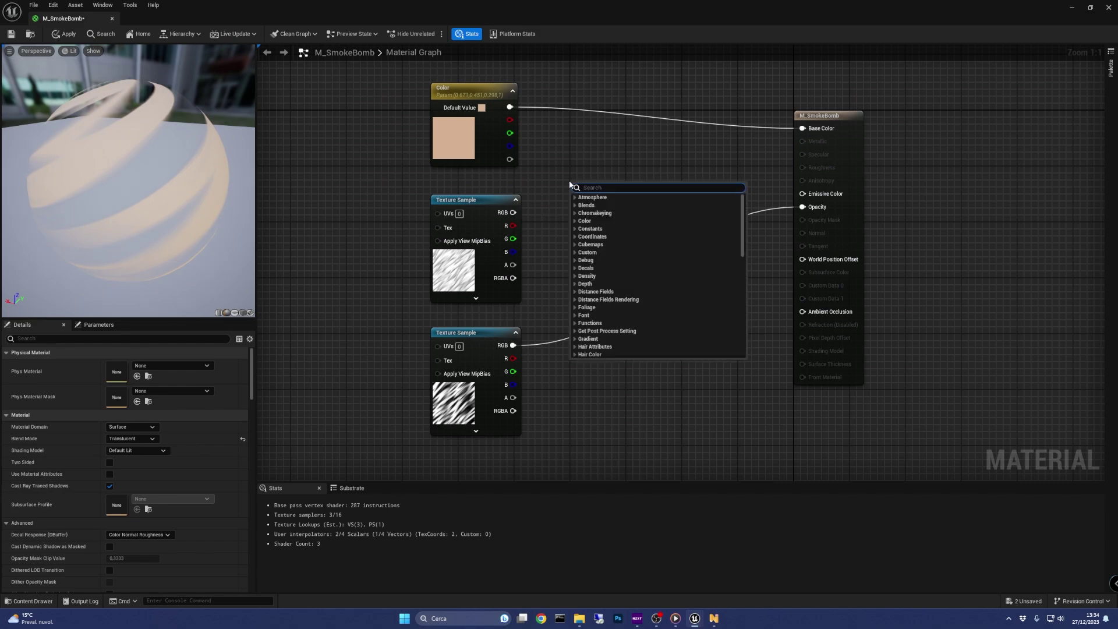
{"action": "type", "text": "multi"}
{"action": "key", "text": "Return"}
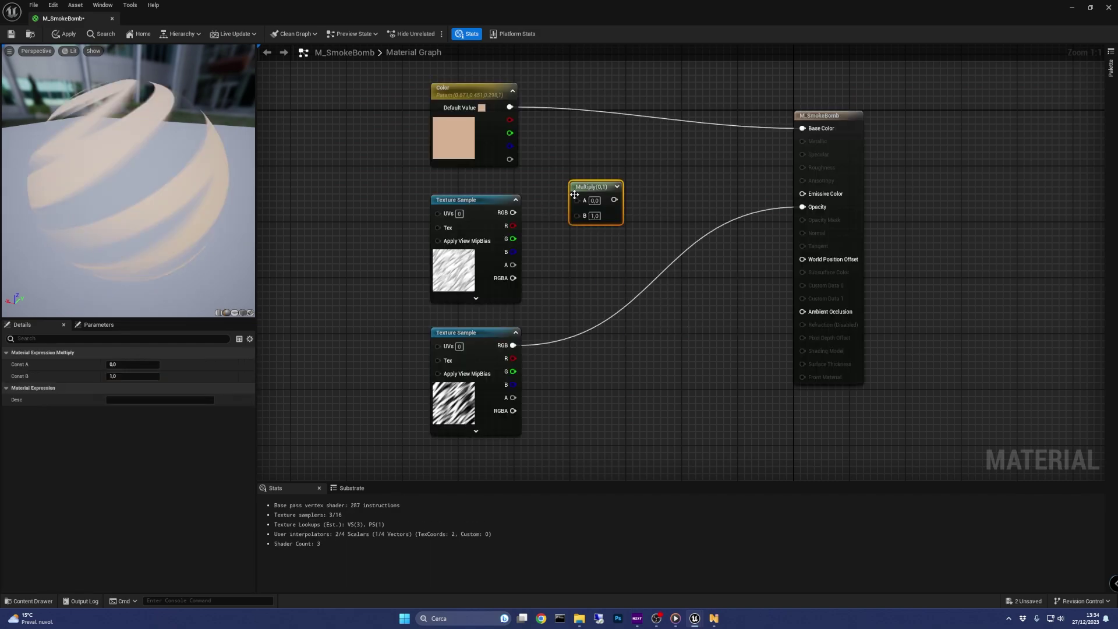
{"action": "left_click_drag", "start_coordinate": [513, 212], "coordinate": [577, 215]}
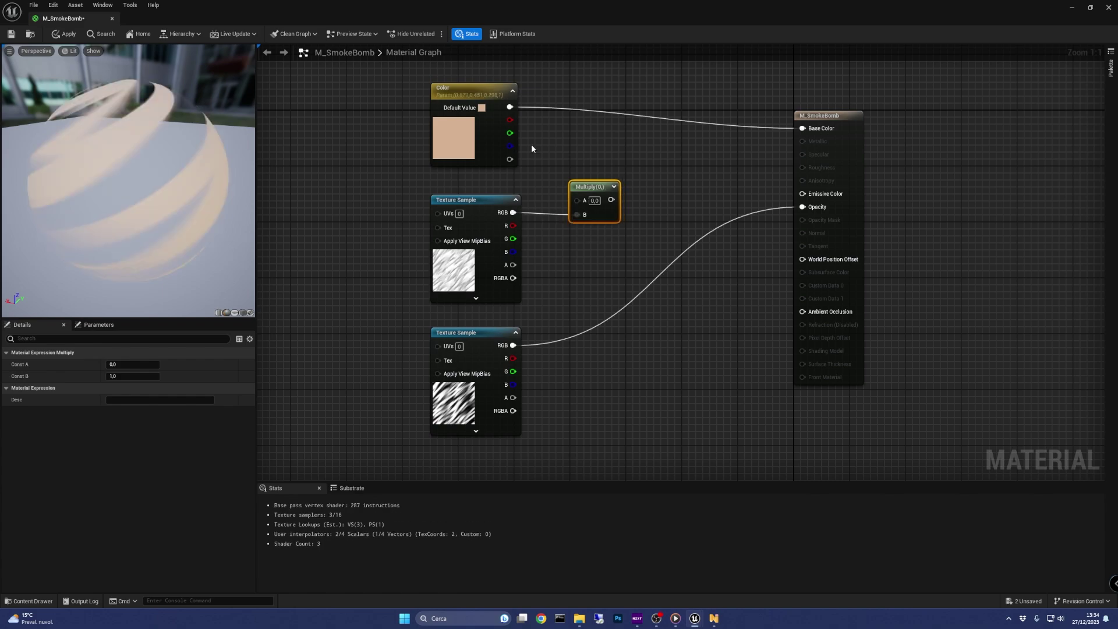
{"action": "left_click_drag", "start_coordinate": [511, 108], "coordinate": [802, 128]}
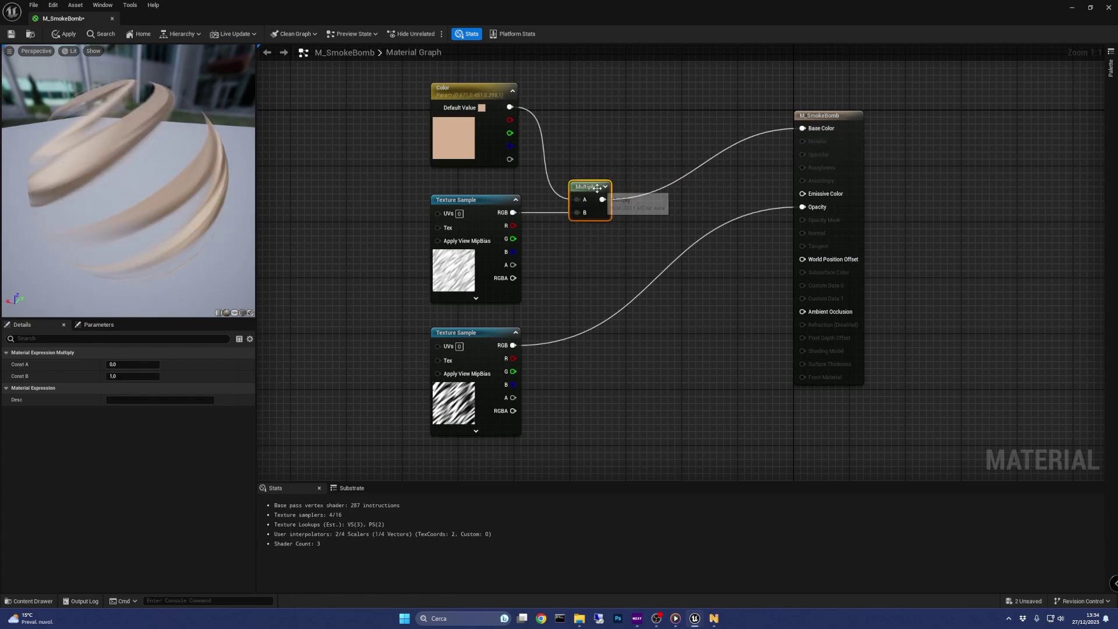
{"action": "left_click_drag", "start_coordinate": [598, 189], "coordinate": [627, 126]}
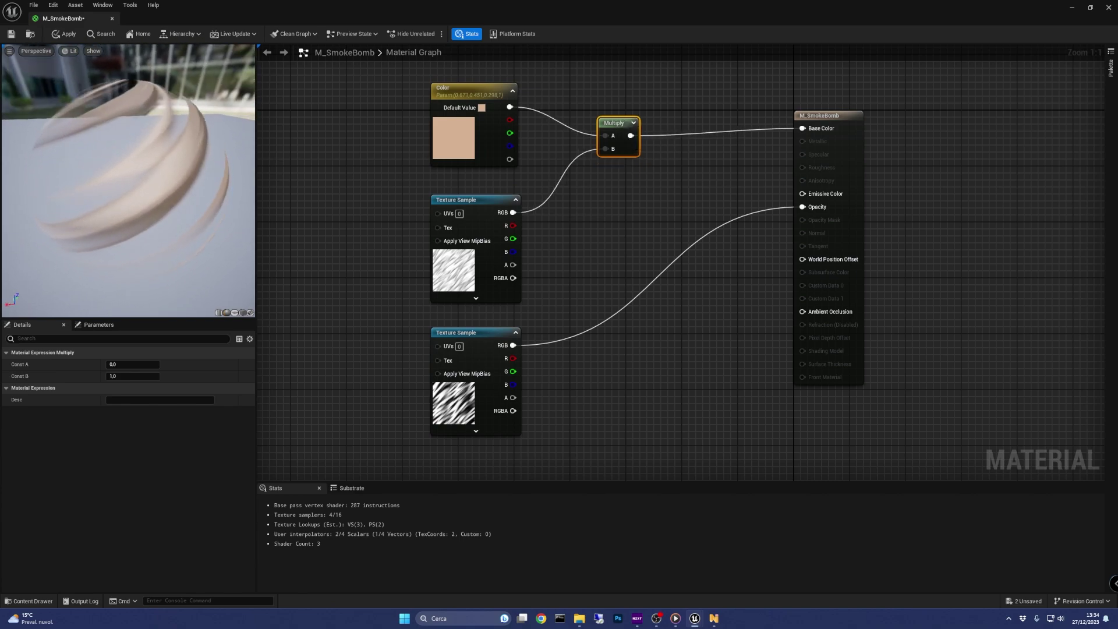
{"action": "left_click_drag", "start_coordinate": [175, 175], "coordinate": [82, 171]}
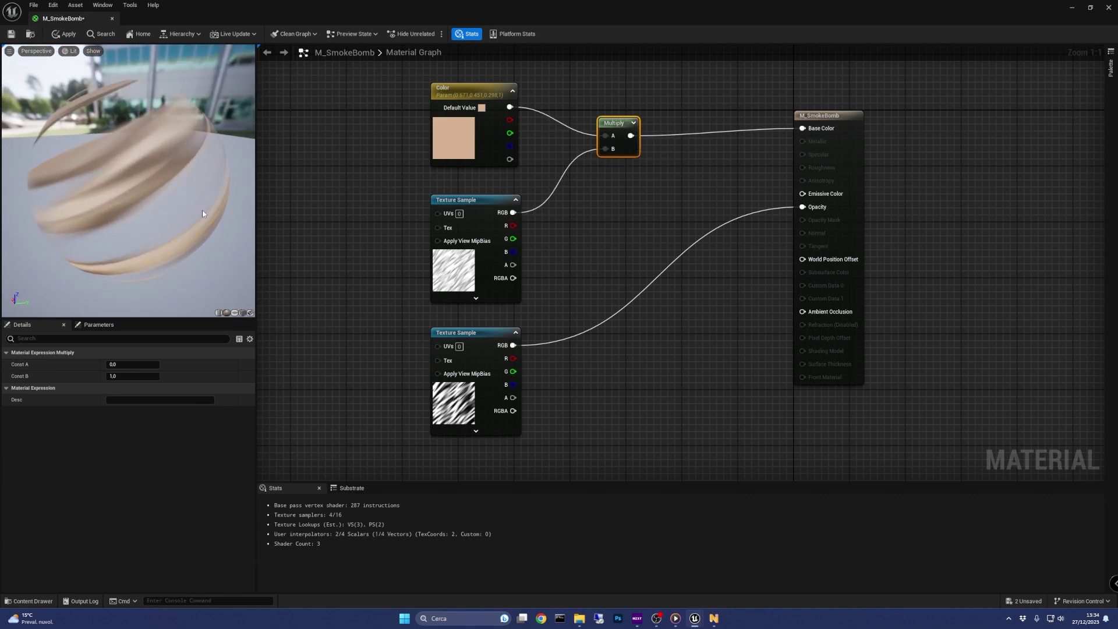
Add a Panner node and place it ahead of the two texture samples.
{"action": "right_click_drag", "start_coordinate": [309, 249], "coordinate": [562, 238]}
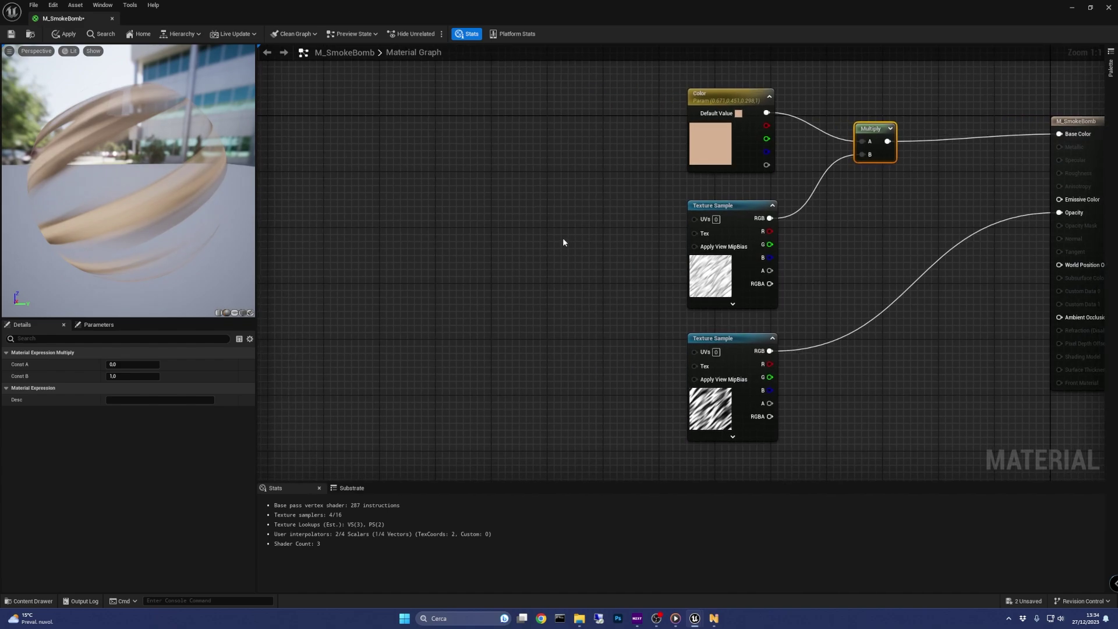
{"action": "right_click", "coordinate": [563, 242]}
{"action": "type", "text": "panner"}
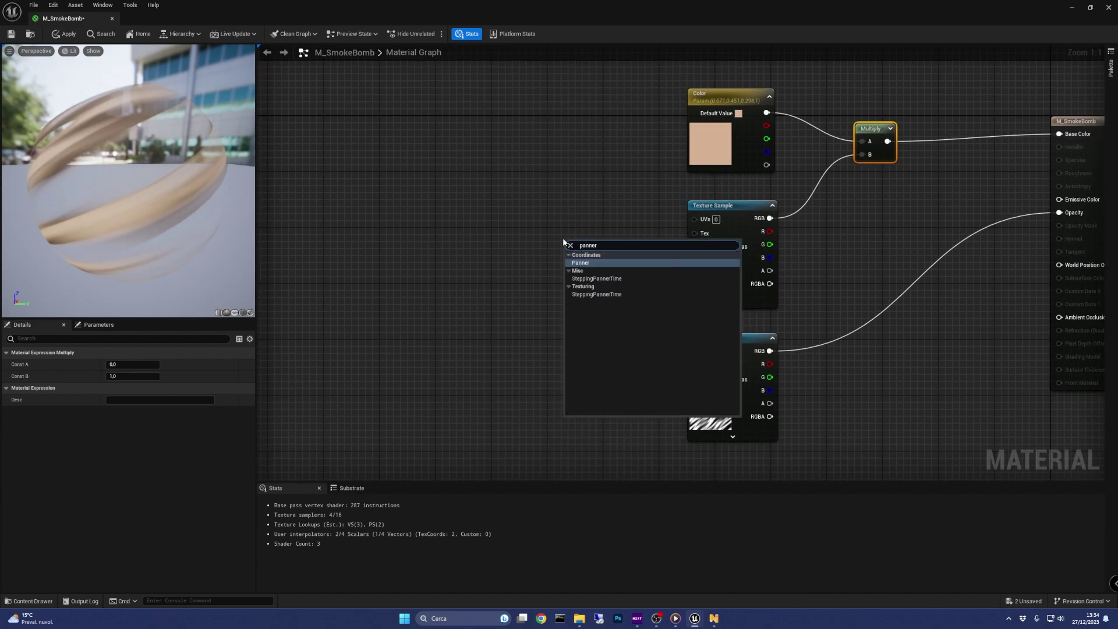
{"action": "left_click", "coordinate": [609, 262]}
{"action": "left_click_drag", "start_coordinate": [635, 270], "coordinate": [552, 226]}
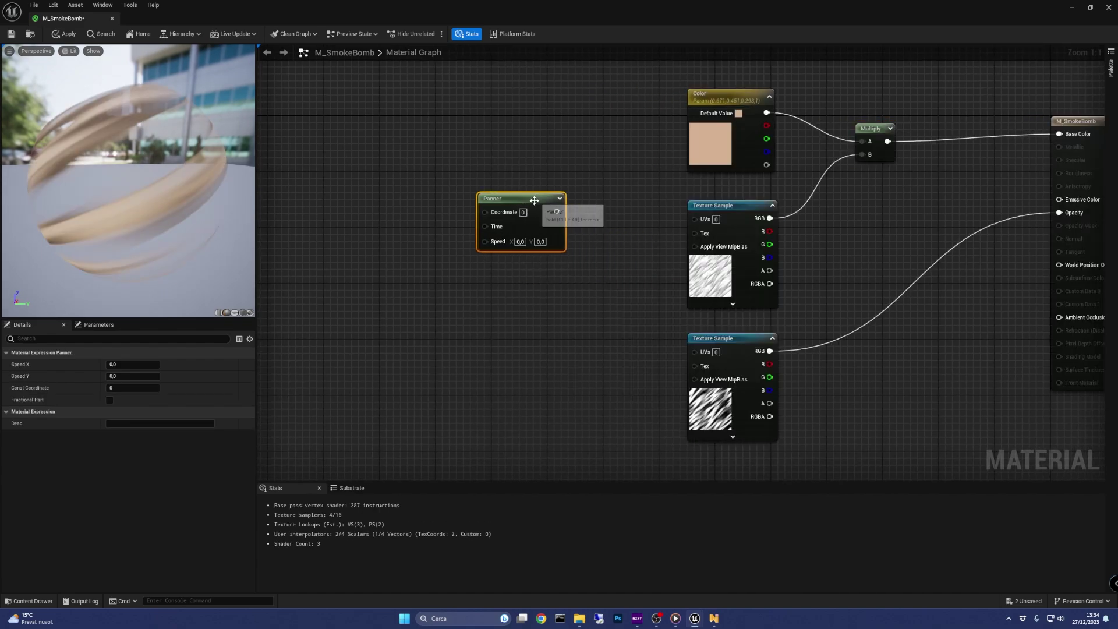
{"action": "left_click", "coordinate": [418, 249]}
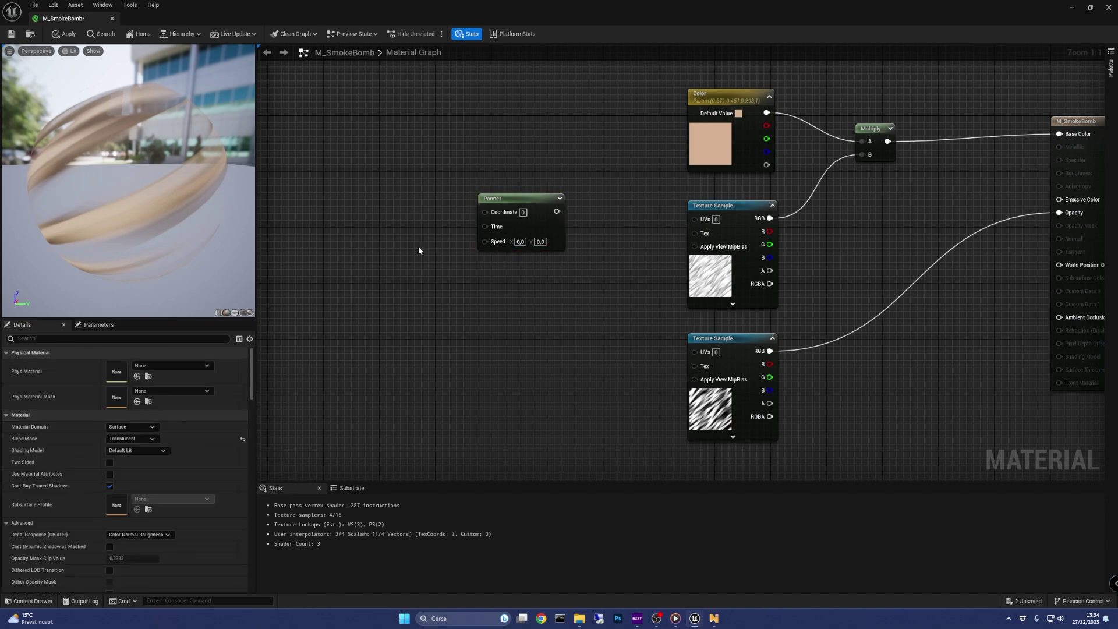
Add a Time node ahead of the Panner and connect it to the Panner's Time input.
{"action": "right_click", "coordinate": [347, 240]}
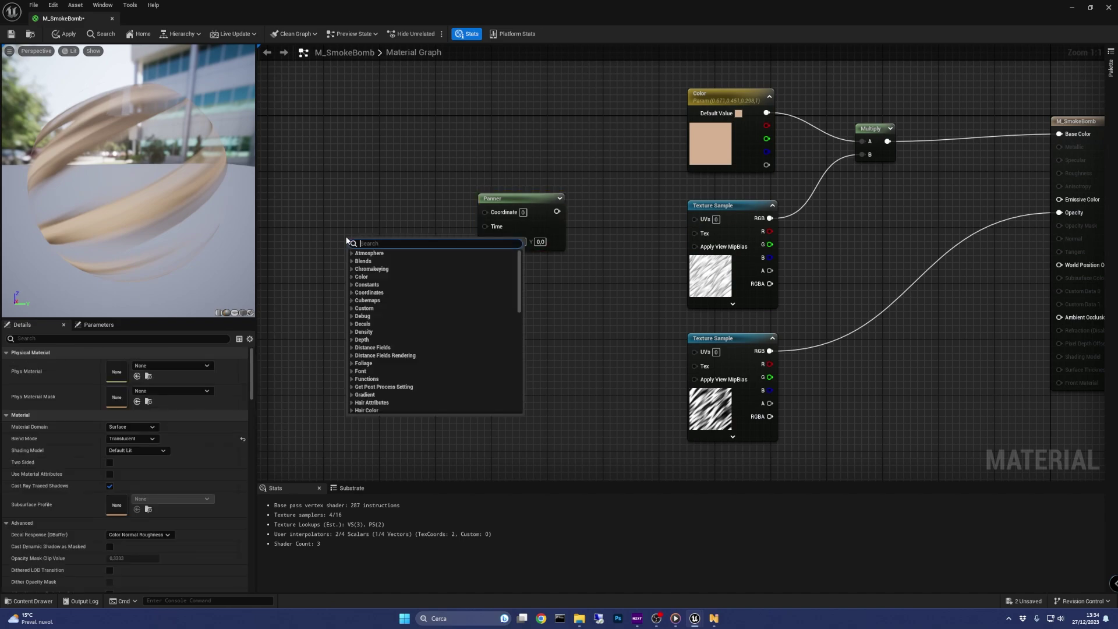
{"action": "type", "text": "time"}
{"action": "key", "text": "Return"}
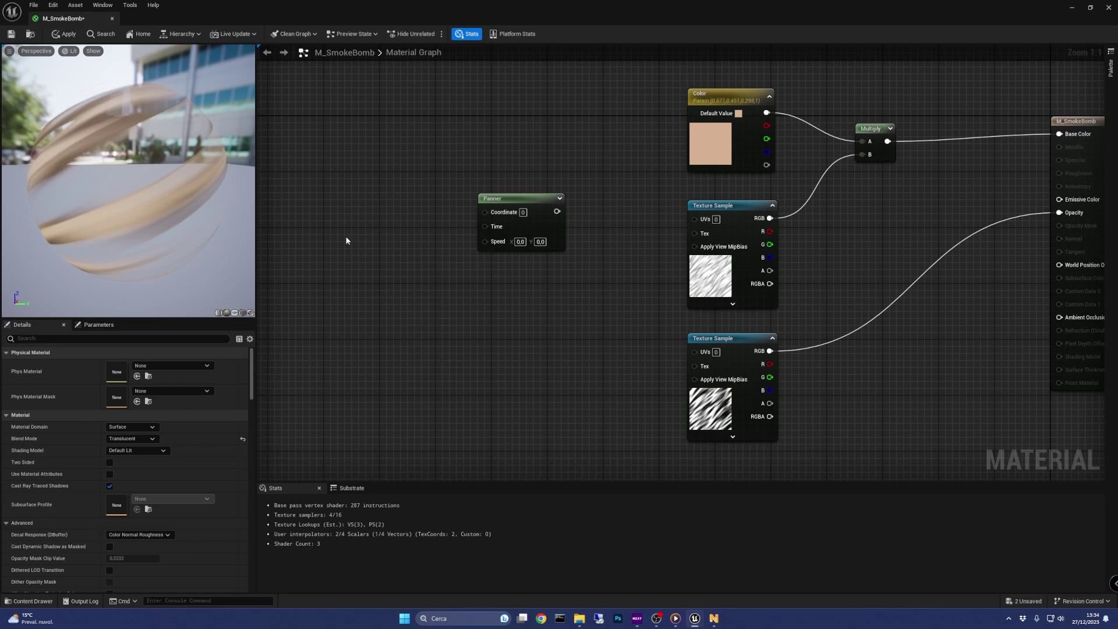
{"action": "left_click_drag", "start_coordinate": [385, 264], "coordinate": [484, 225]}
{"action": "left_click_drag", "start_coordinate": [356, 248], "coordinate": [368, 210]}
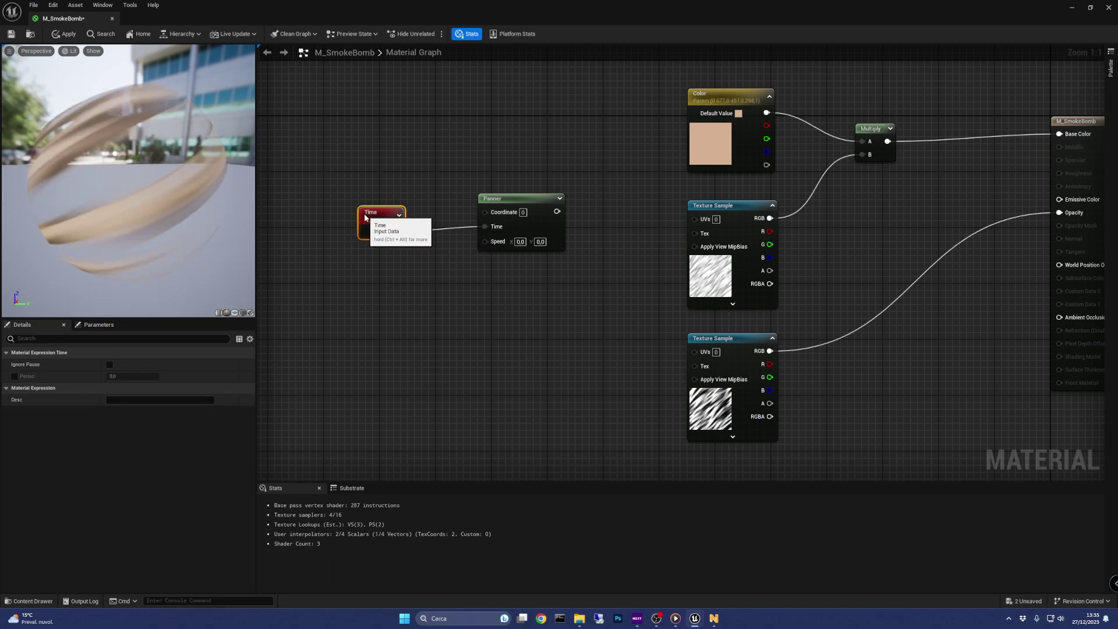
Add a TextureCoordinate node above the Time node.
{"action": "right_click_drag", "start_coordinate": [375, 295], "coordinate": [435, 197]}
{"action": "right_click", "coordinate": [435, 177]}
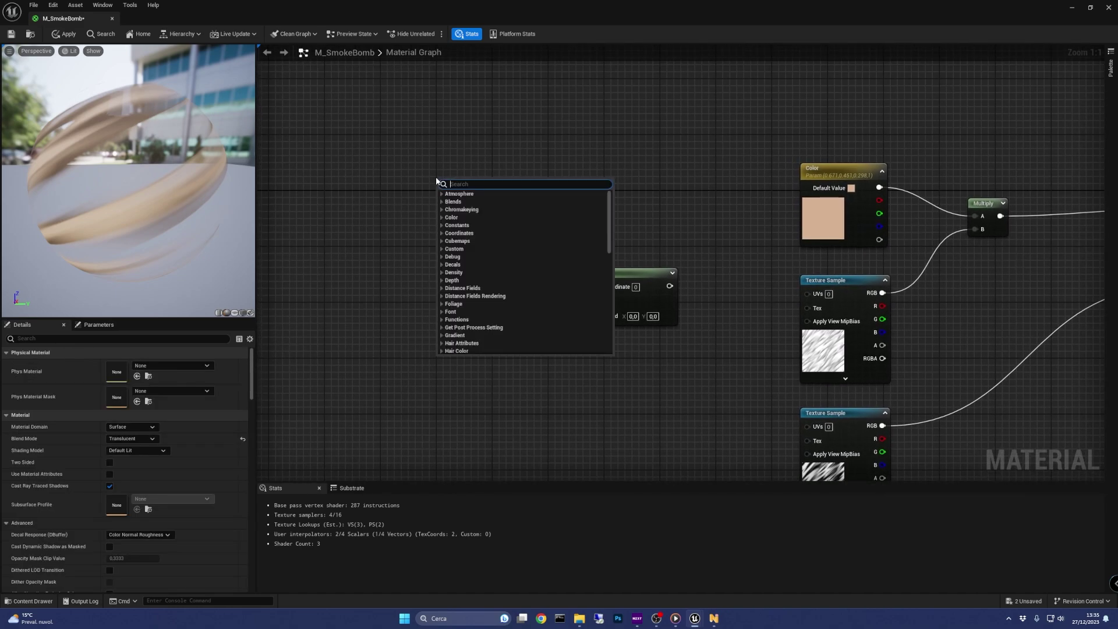
{"action": "type", "text": "tex"}
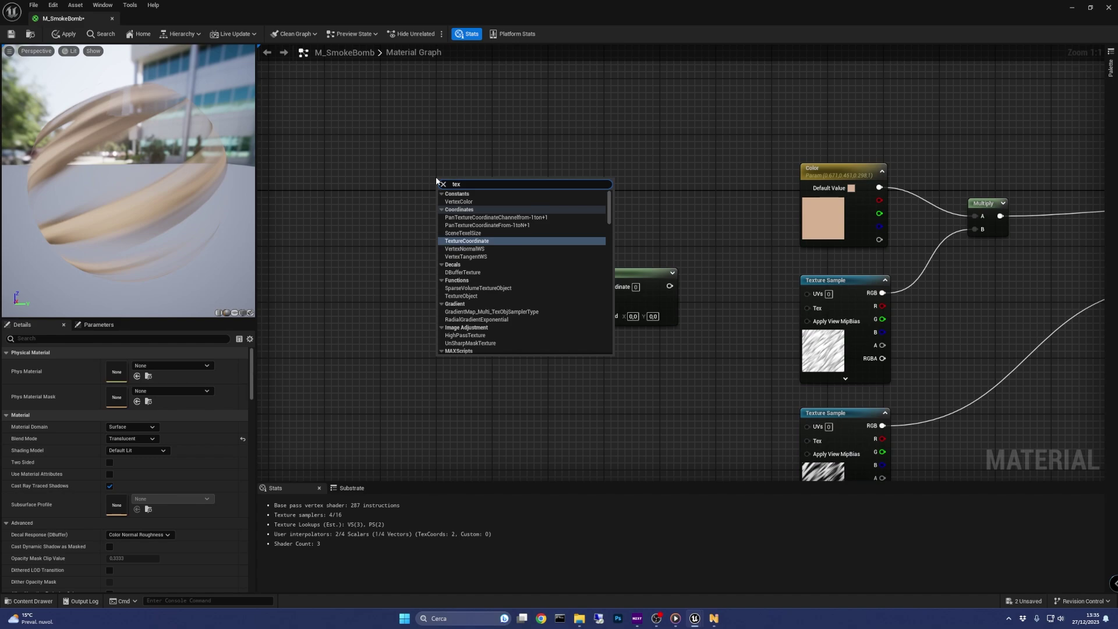
{"action": "key", "text": "Return"}
Create a constant, convert it to a parameter named Scale, and place it above the TexCoord node.
{"action": "left_click", "coordinate": [543, 136]}
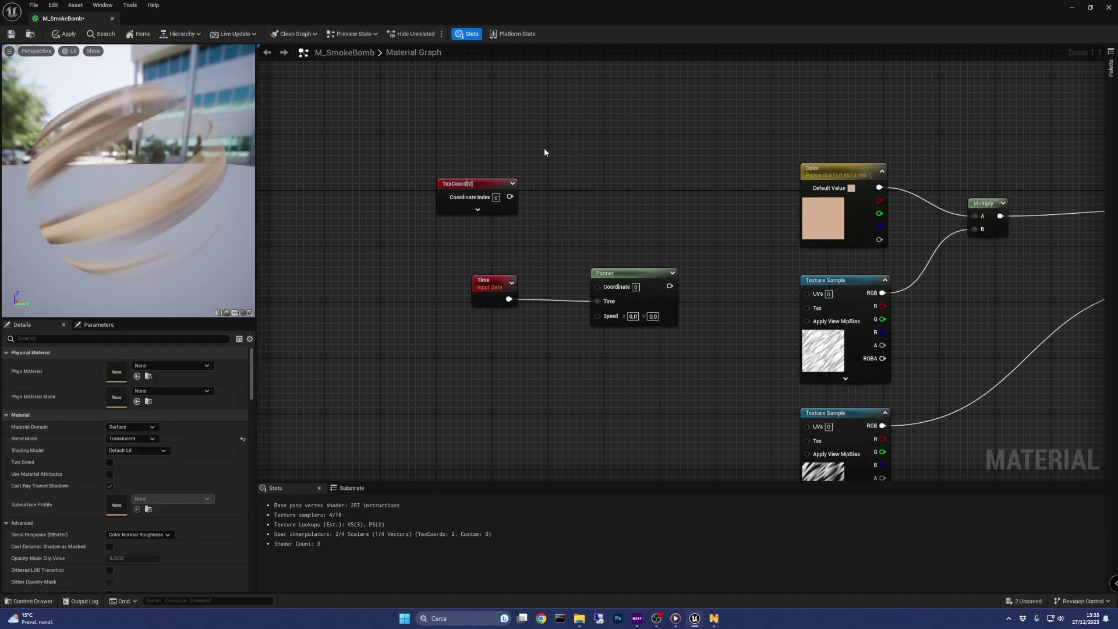
{"action": "left_click", "coordinate": [544, 150]}
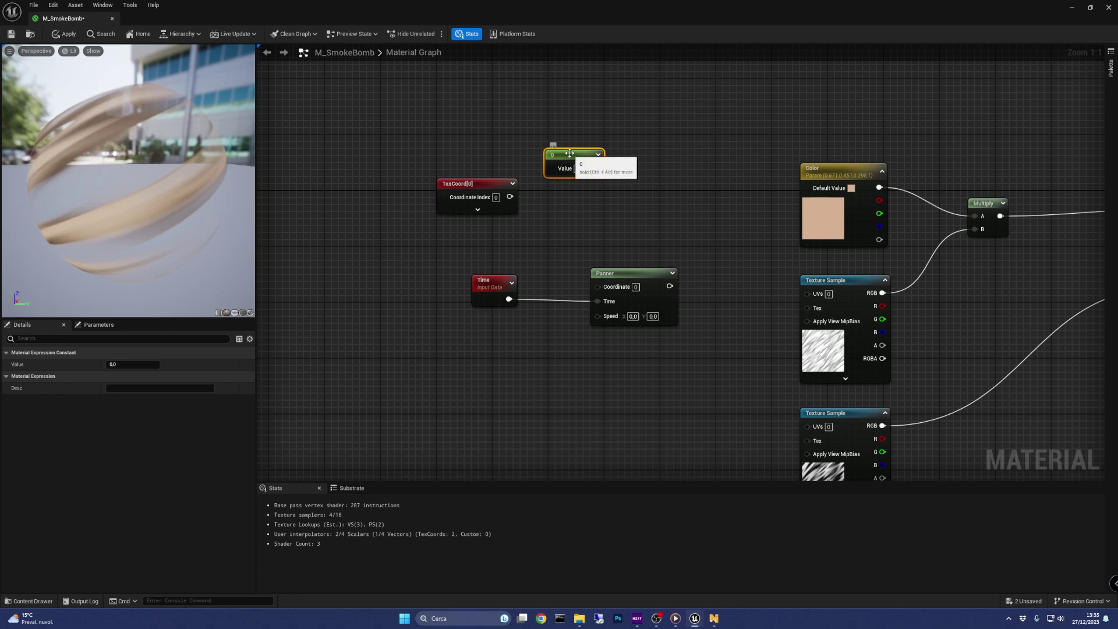
{"action": "right_click", "coordinate": [570, 154]}
{"action": "left_click", "coordinate": [600, 171]}
{"action": "type", "text": "Sc"}
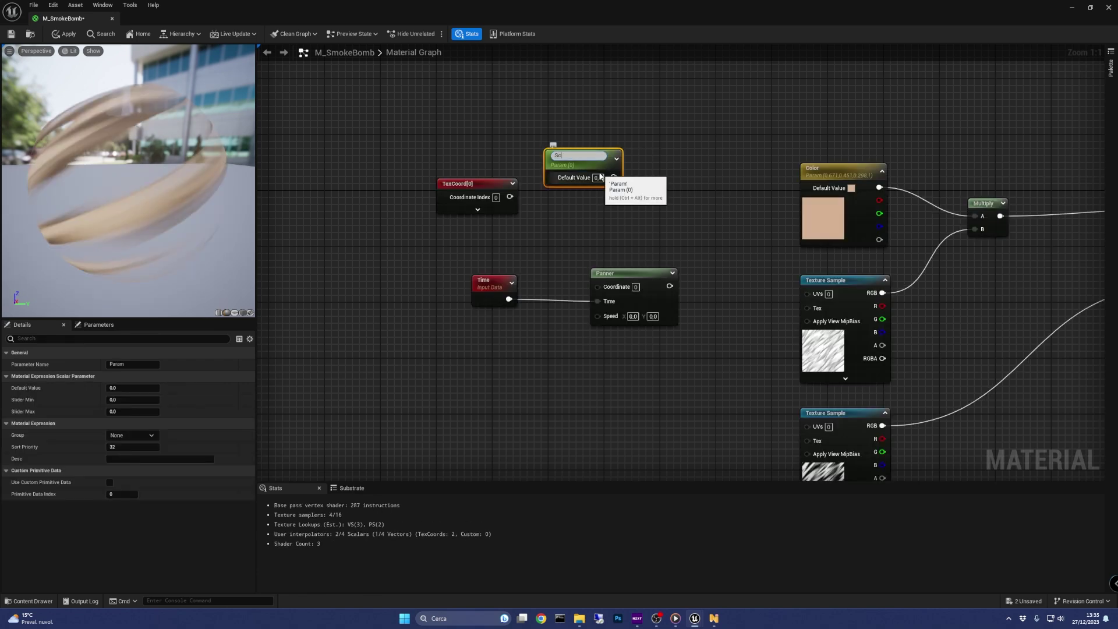
{"action": "type", "text": "ale"}
{"action": "key", "text": "Return"}
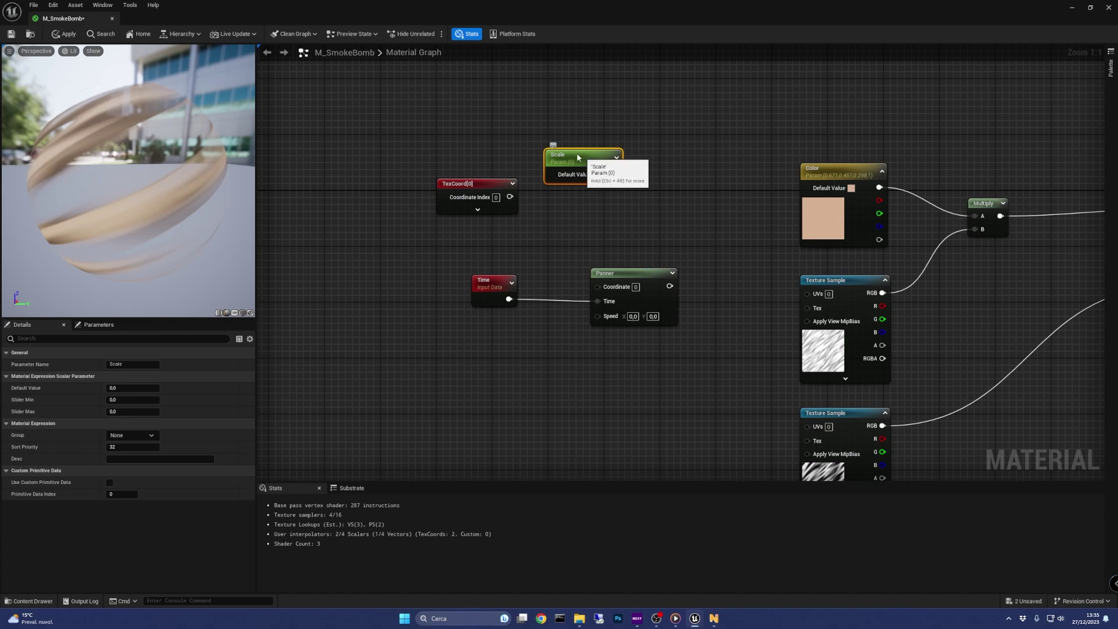
{"action": "left_click_drag", "start_coordinate": [591, 157], "coordinate": [490, 136]}
Multiply Scale (A) by TexCoord (B), feed the result into the Panner's Coordinate input, and shift the three nodes away from the Panner.
{"action": "left_click", "coordinate": [579, 186]}
{"action": "key", "text": "m"}
{"action": "left_click", "coordinate": [581, 187]}
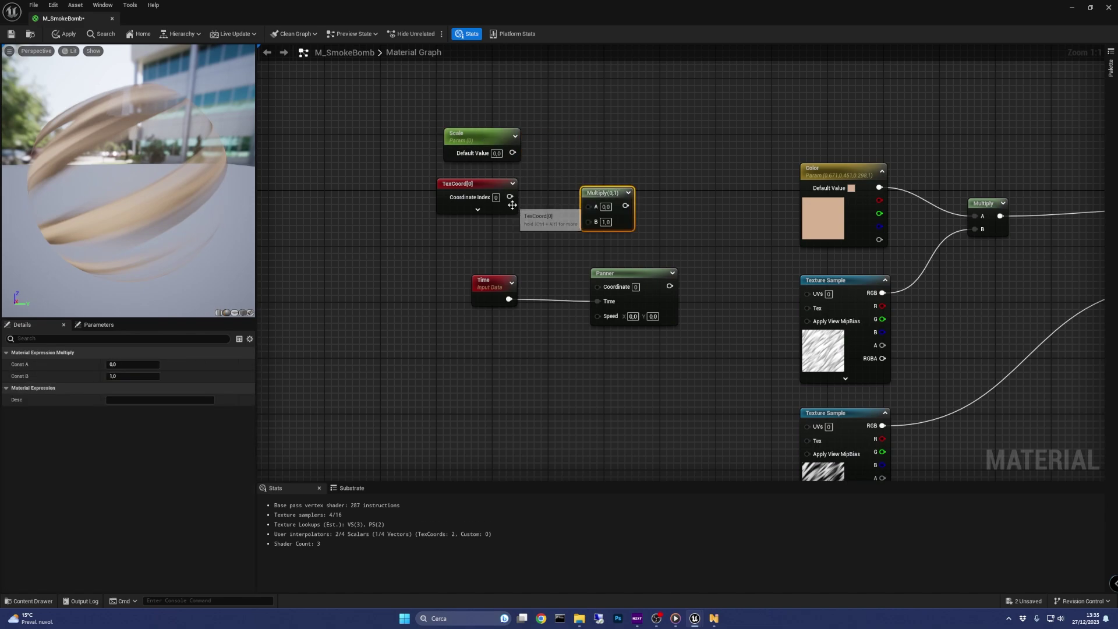
{"action": "left_click_drag", "start_coordinate": [510, 197], "coordinate": [588, 224]}
{"action": "left_click_drag", "start_coordinate": [512, 152], "coordinate": [599, 286]}
{"action": "left_click_drag", "start_coordinate": [419, 113], "coordinate": [506, 230]}
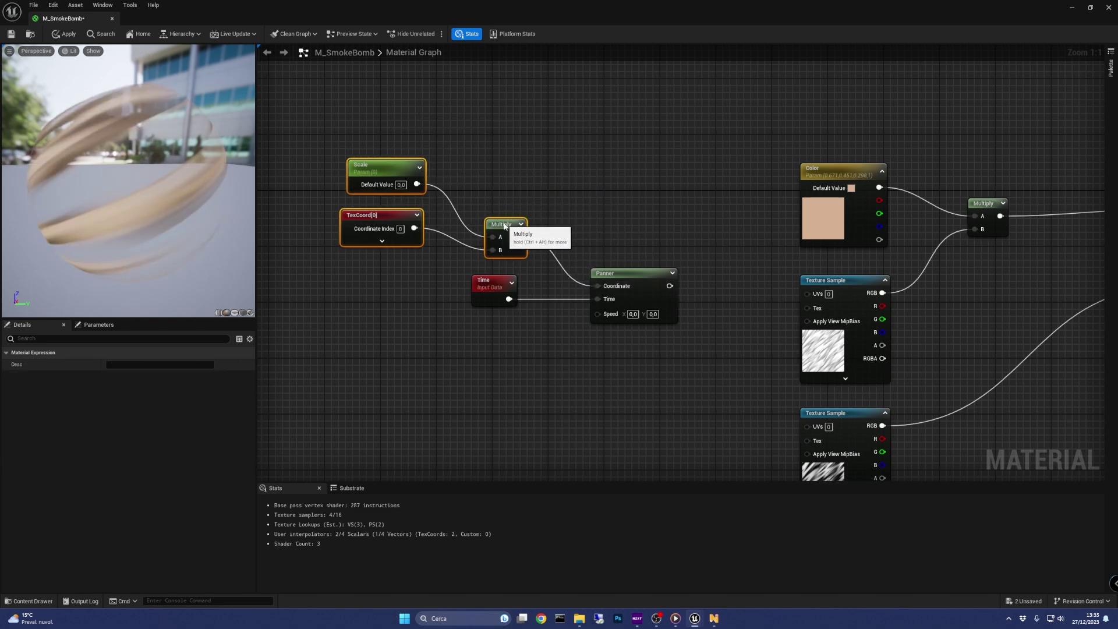
Set the Scale parameter's default value to 2 and check the preview viewport's Realtime option.
{"action": "left_click", "coordinate": [373, 153]}
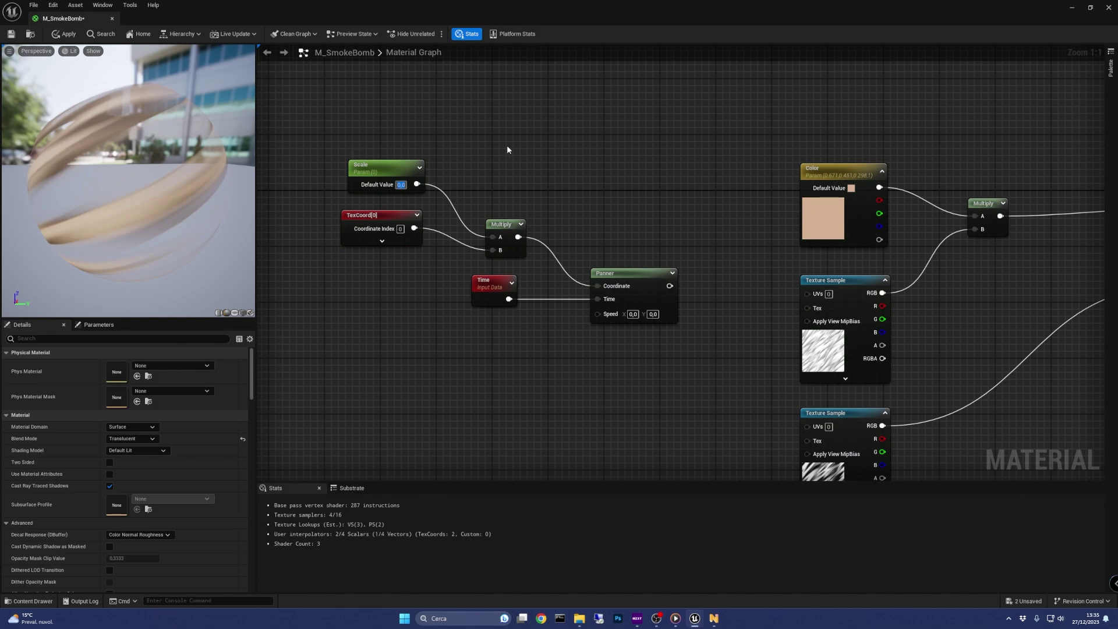
{"action": "type", "text": "2"}
{"action": "key", "text": "Return"}
{"action": "left_click", "coordinate": [546, 163]}
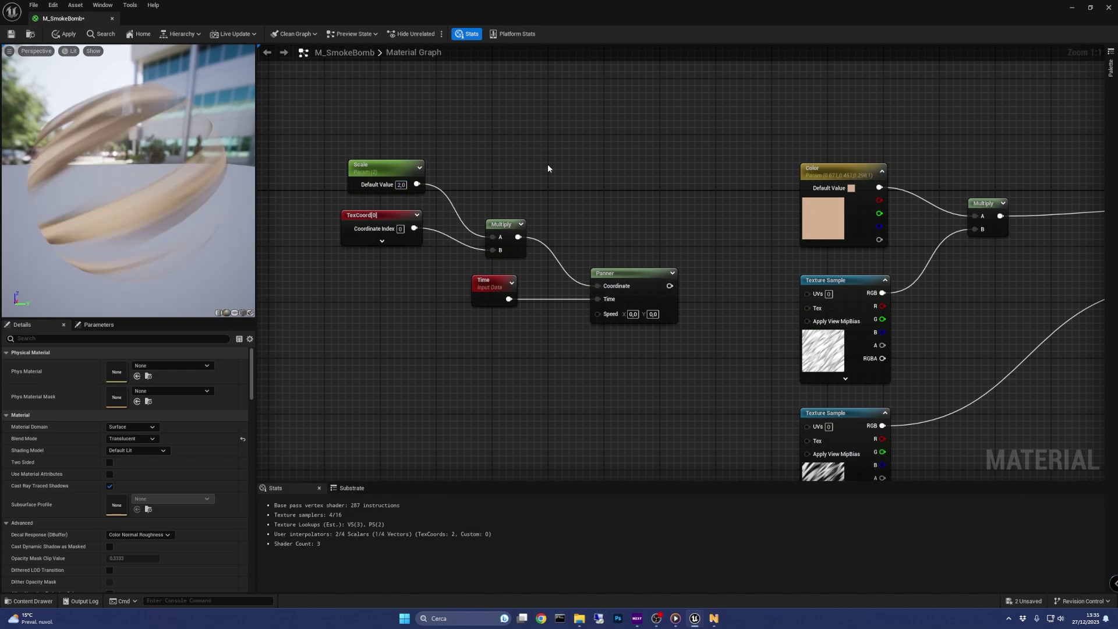
{"action": "left_click", "coordinate": [10, 52]}
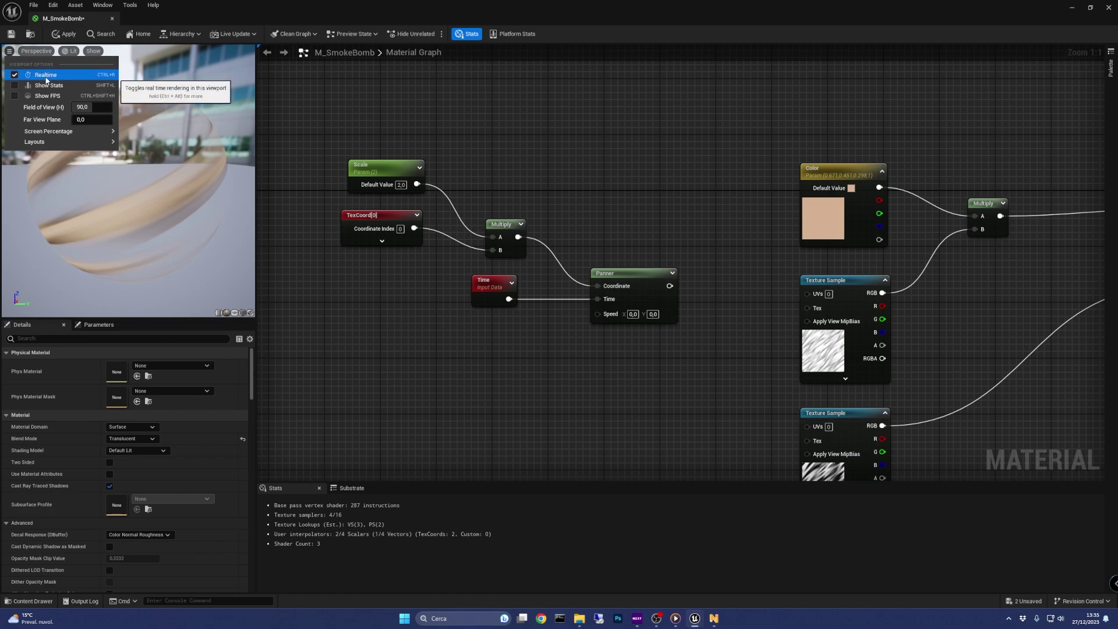
{"action": "left_click", "coordinate": [394, 130]}
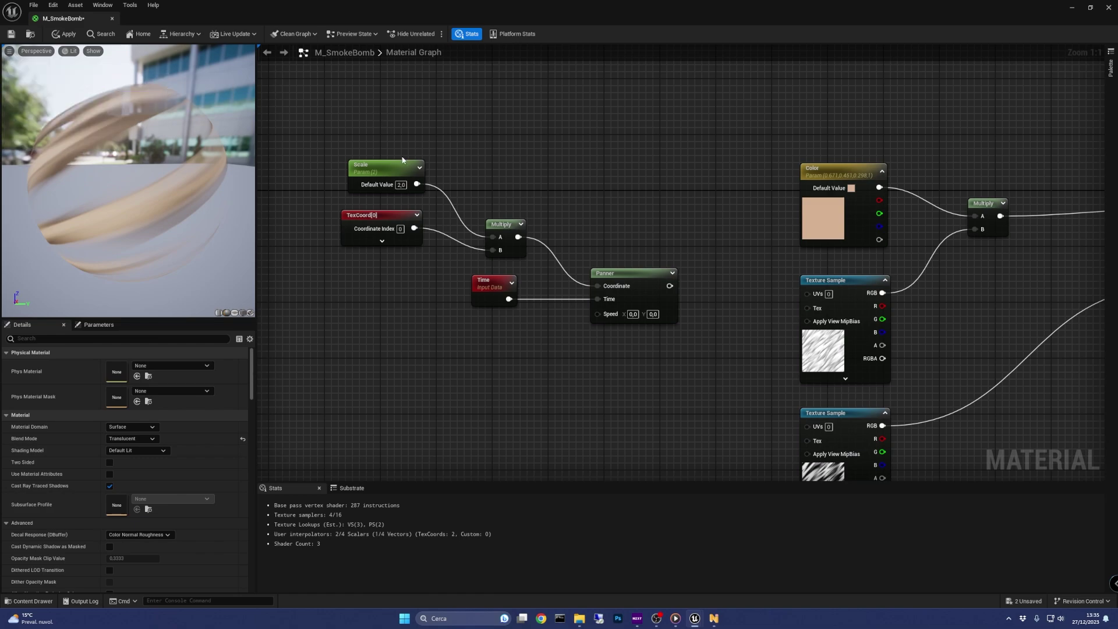
Connect the Panner output to the UVs of both texture samples and inspect the preview sphere.
{"action": "right_click_drag", "start_coordinate": [434, 368], "coordinate": [386, 324]}
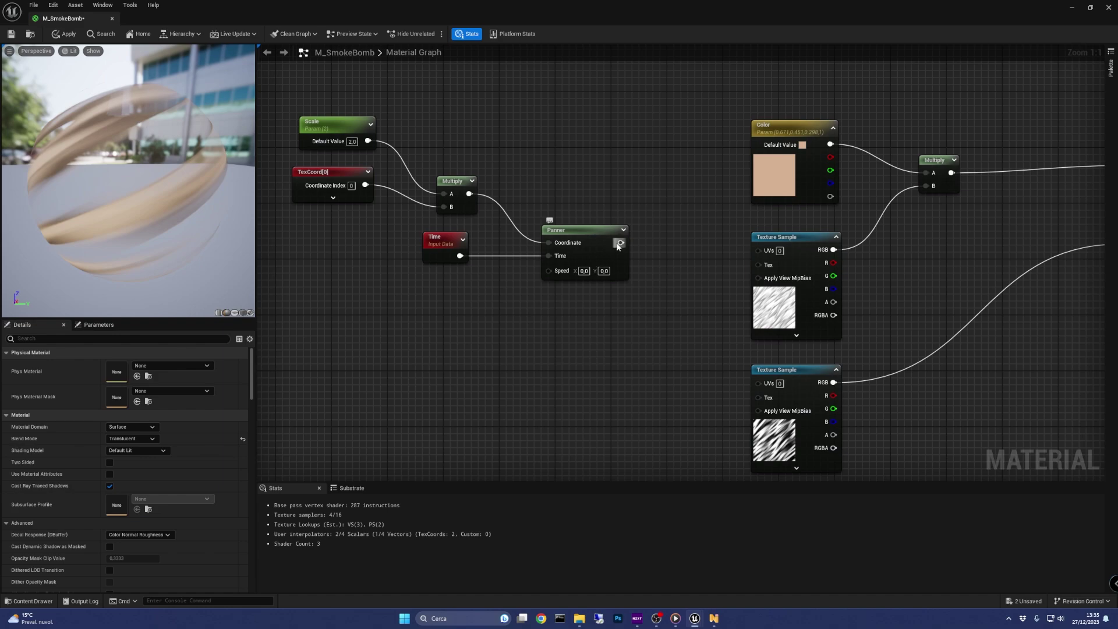
{"action": "left_click_drag", "start_coordinate": [619, 246], "coordinate": [671, 240]}
{"action": "left_click_drag", "start_coordinate": [759, 250], "coordinate": [759, 249]}
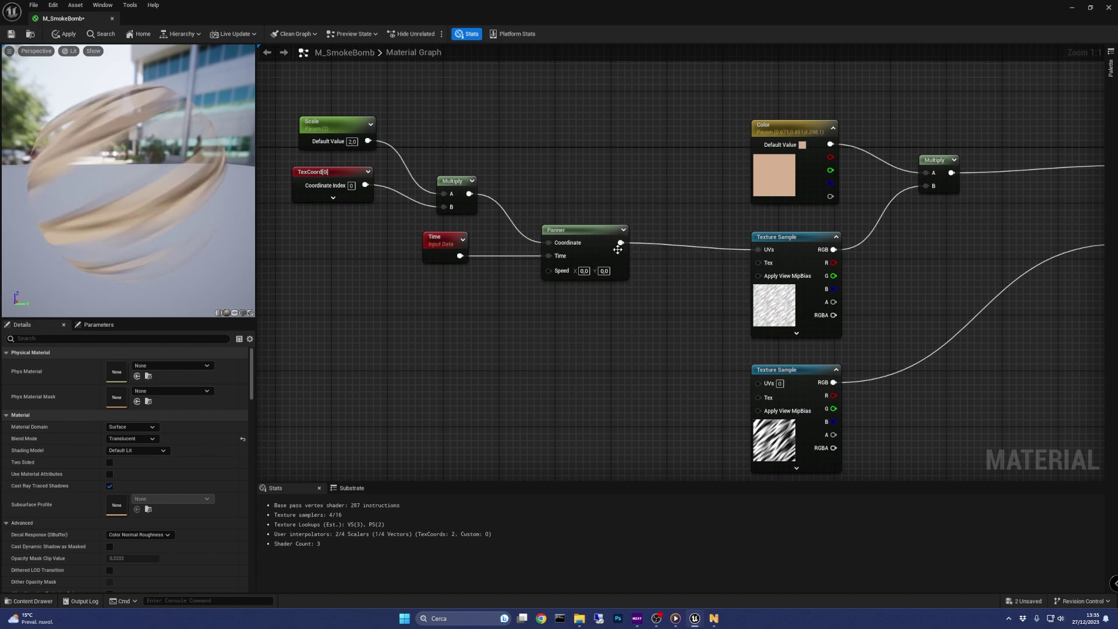
{"action": "left_click_drag", "start_coordinate": [620, 242], "coordinate": [755, 383]}
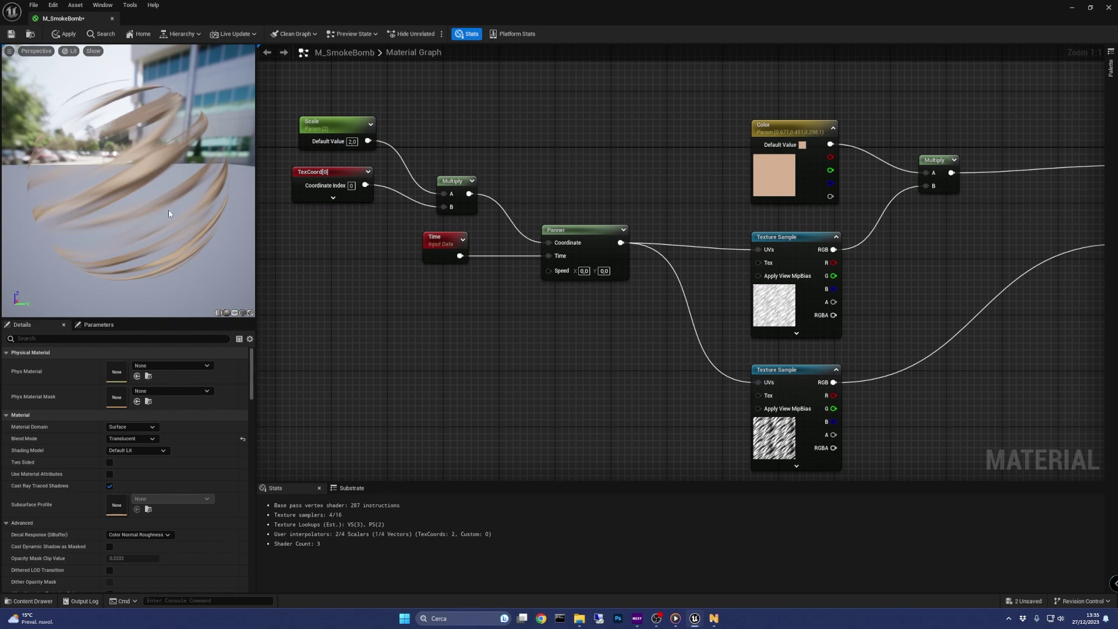
{"action": "mouse_move", "coordinate": [169, 213]}
{"action": "left_mouse_down"}
{"action": "mouse_move", "coordinate": [131, 213]}
{"action": "mouse_move", "coordinate": [176, 214]}
{"action": "left_mouse_up"}
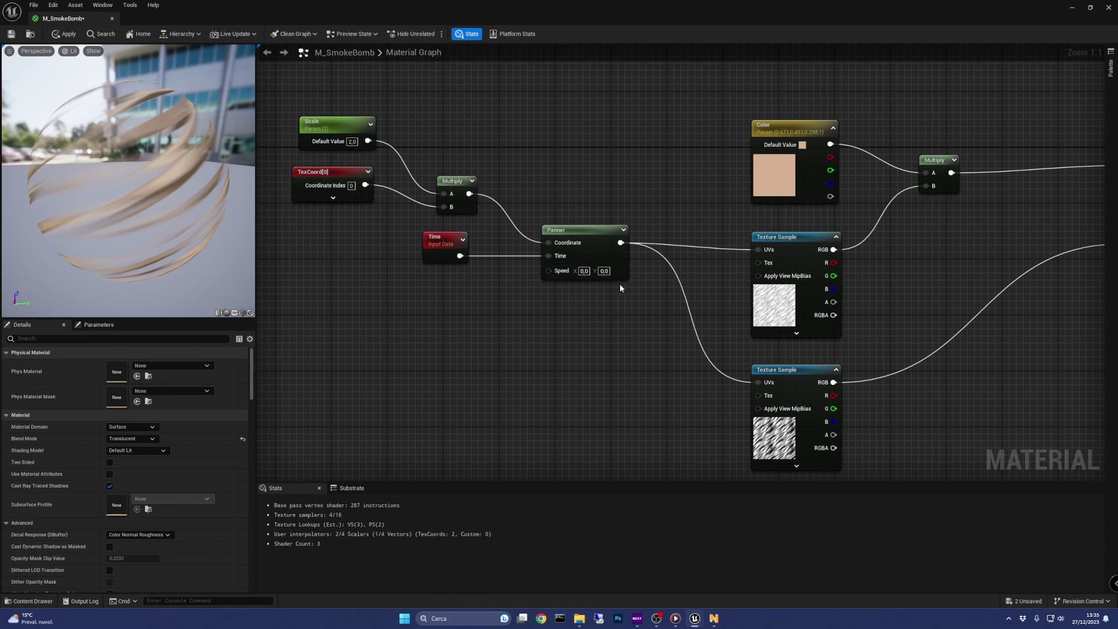
Add two scalar parameters named H_Speed and V_Speed and stack them below the Time node.
{"action": "right_click_drag", "start_coordinate": [606, 294], "coordinate": [671, 266]}
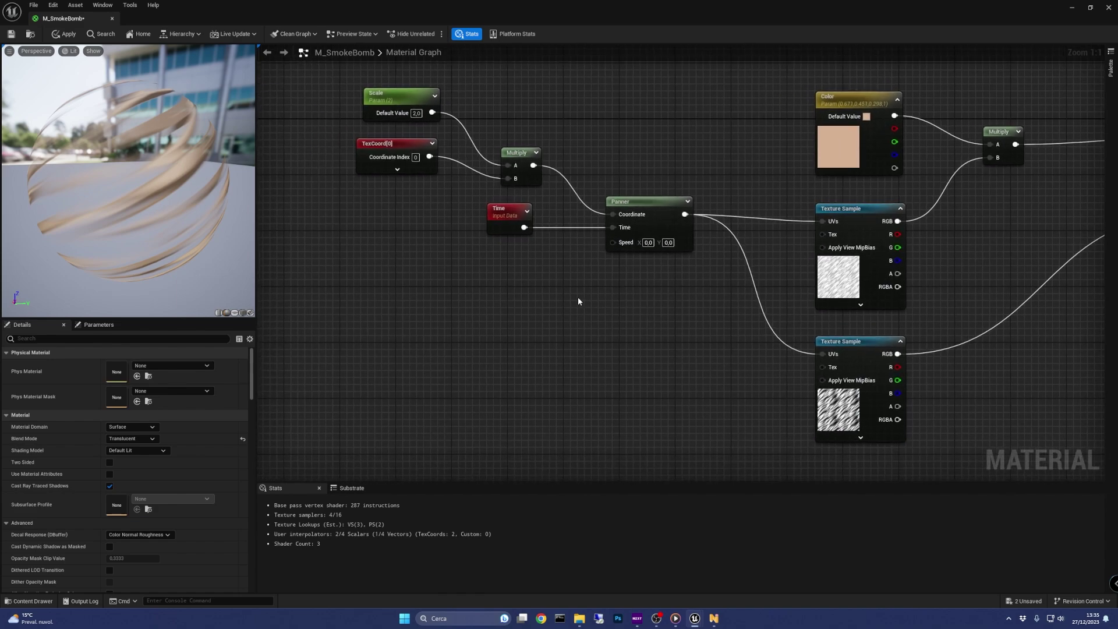
{"action": "left_click", "coordinate": [406, 285]}
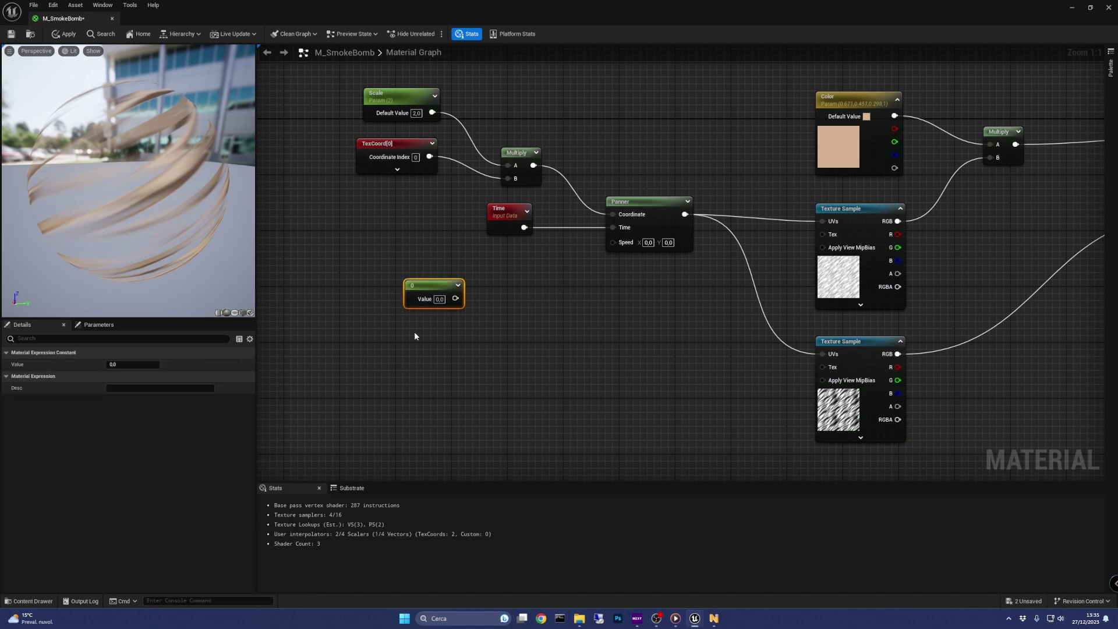
{"action": "left_click", "coordinate": [409, 334]}
{"action": "right_click", "coordinate": [425, 287]}
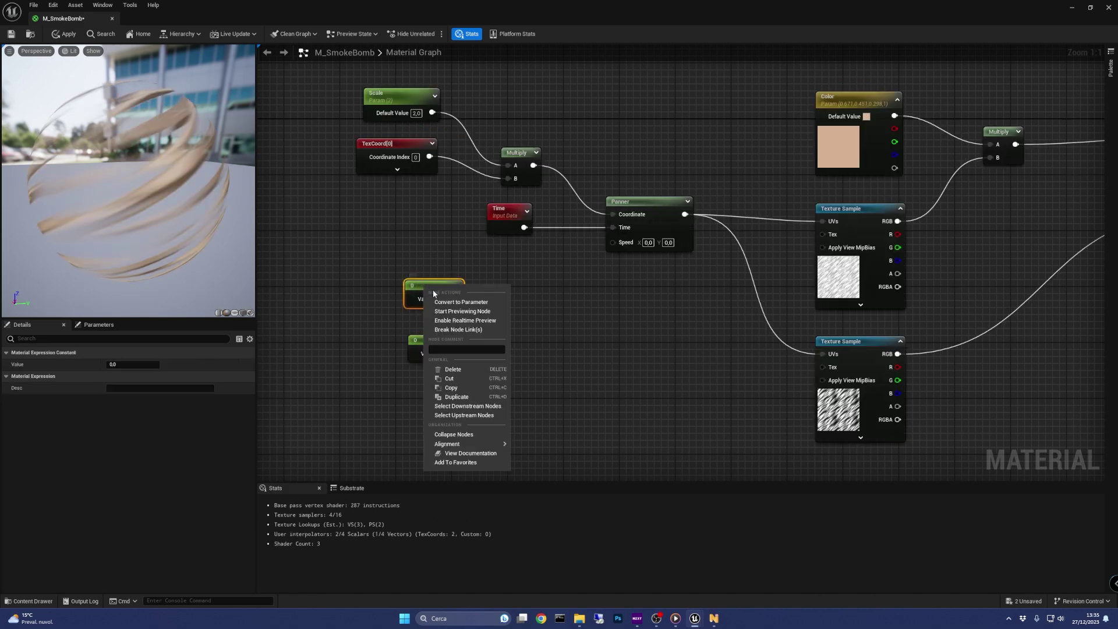
{"action": "left_click", "coordinate": [460, 302]}
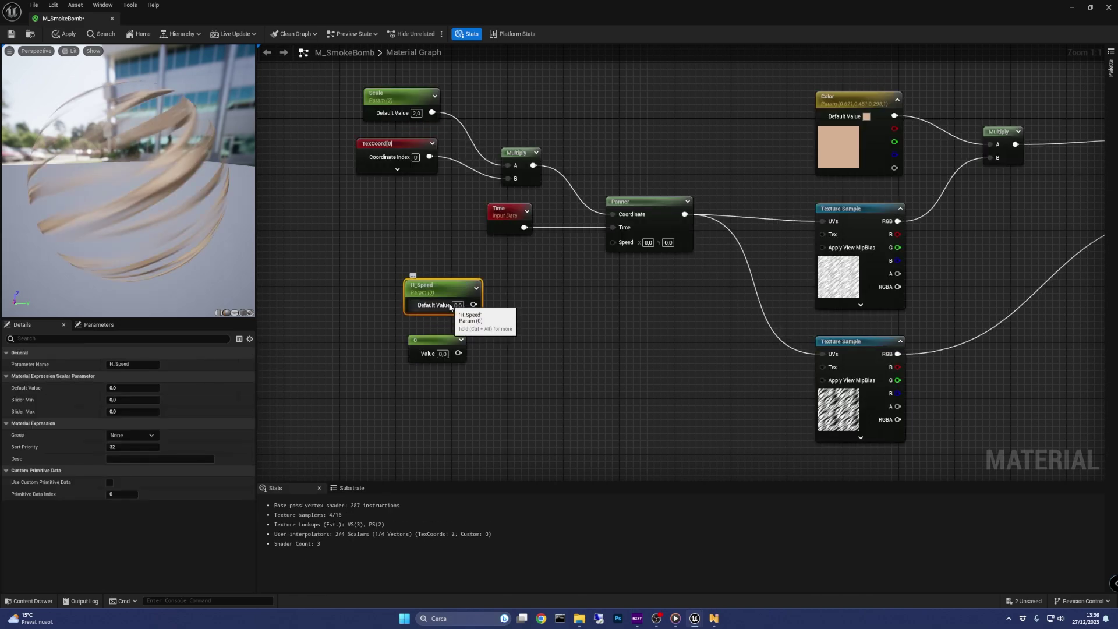
{"action": "right_click", "coordinate": [434, 343]}
{"action": "left_click", "coordinate": [464, 363]}
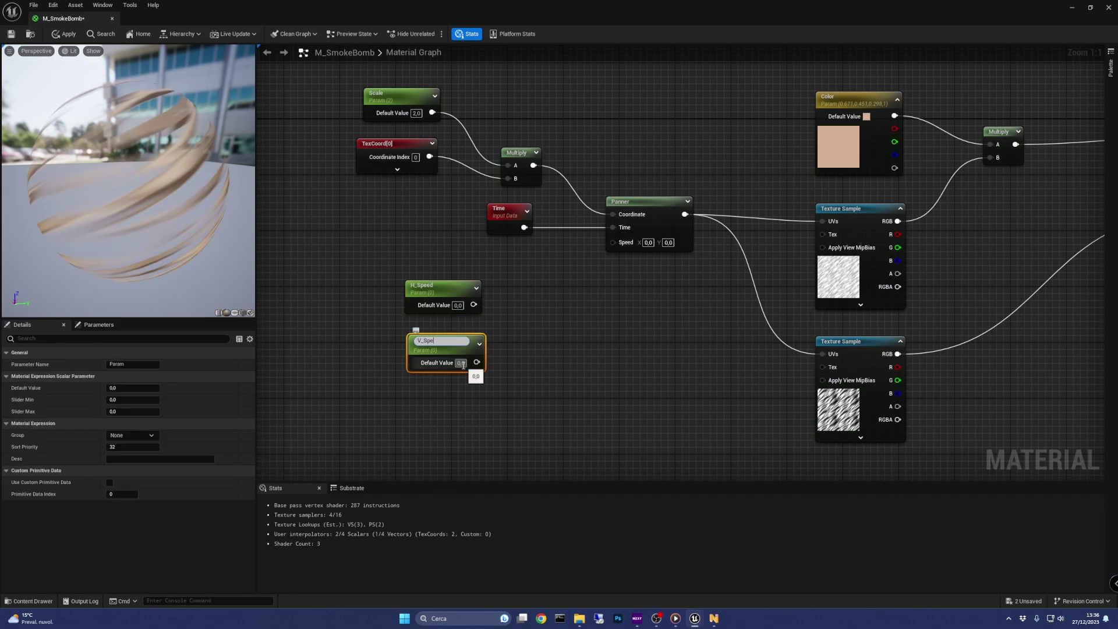
{"action": "right_click_drag", "start_coordinate": [530, 313], "coordinate": [487, 325]}
{"action": "left_click_drag", "start_coordinate": [401, 296], "coordinate": [365, 302]}
{"action": "left_click_drag", "start_coordinate": [430, 359], "coordinate": [390, 367]}
{"action": "right_click_drag", "start_coordinate": [417, 367], "coordinate": [401, 338]}
Append H_Speed (A) and V_Speed (B) with an Append node and feed the result into the Panner's Speed input.
{"action": "right_click", "coordinate": [447, 304]}
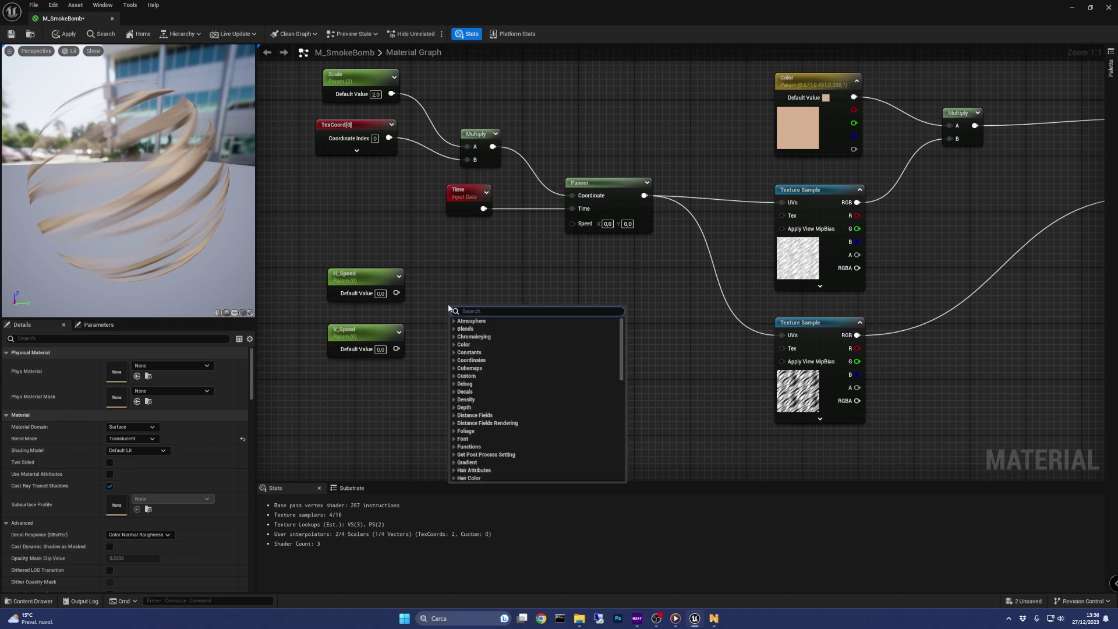
{"action": "type", "text": "append"}
{"action": "left_click", "coordinate": [492, 361]}
{"action": "left_click_drag", "start_coordinate": [396, 349], "coordinate": [501, 272]}
{"action": "left_click_drag", "start_coordinate": [570, 225], "coordinate": [572, 224]}
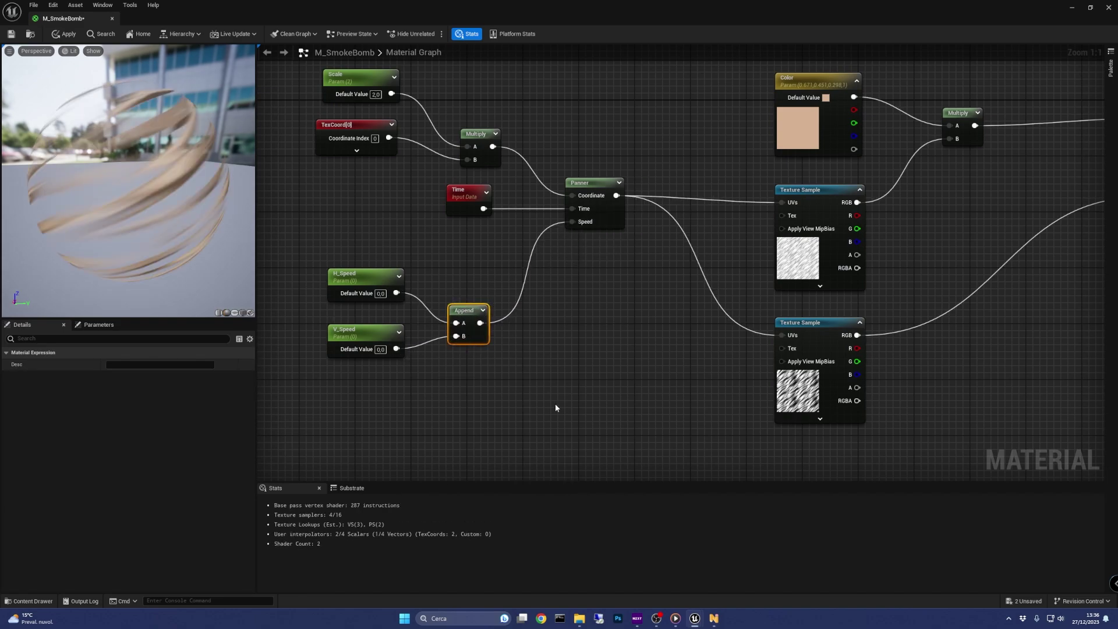
Set the default value of H_Speed to -0.3 and of V_Speed to 0.2.
{"action": "left_click", "coordinate": [370, 275]}
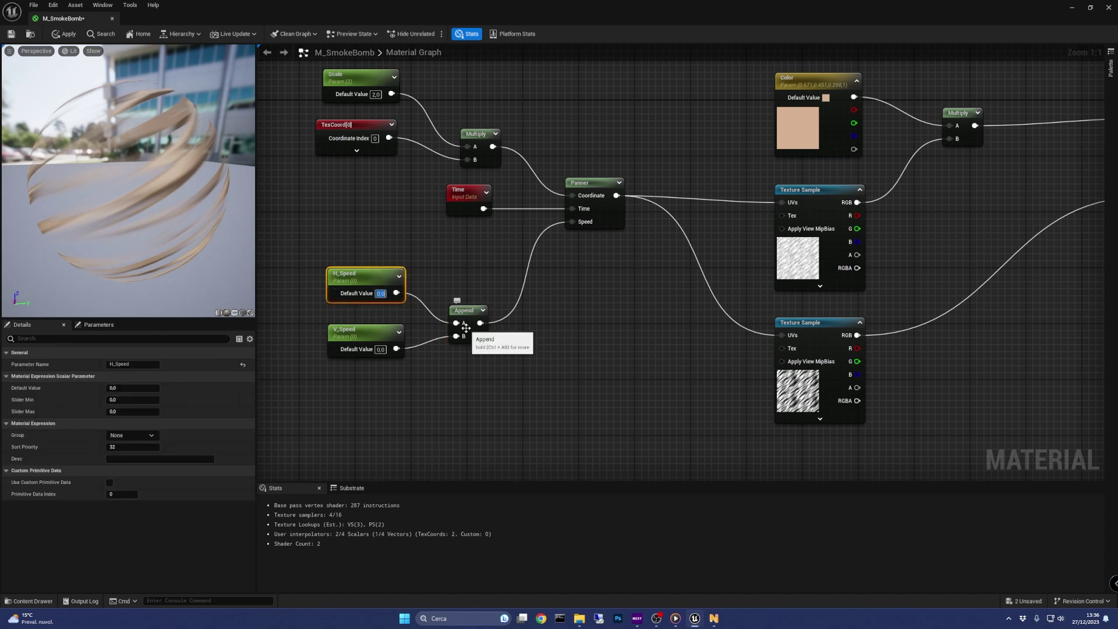
{"action": "key", "text": "Return"}
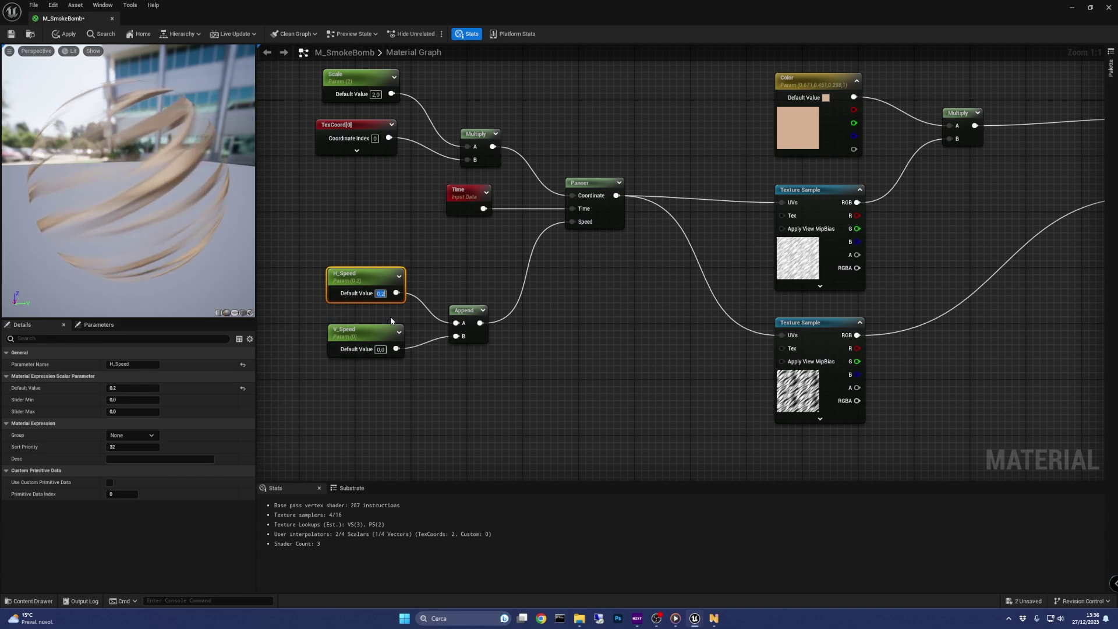
{"action": "type", "text": "-0.3"}
{"action": "key", "text": "Return"}
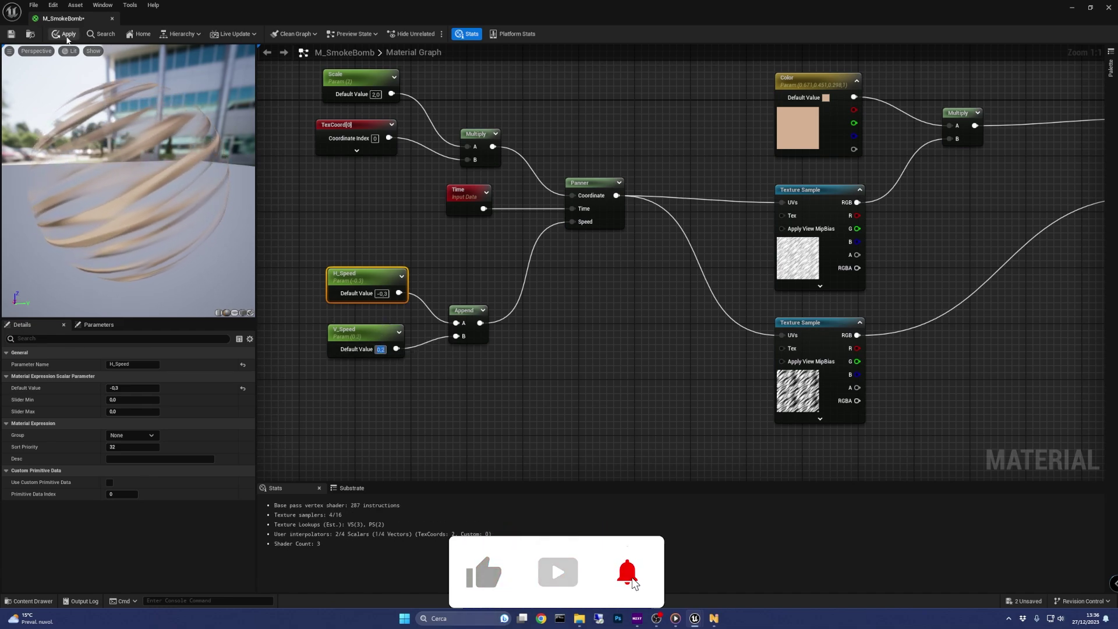
Apply and save the M_SmokeBomb material, and return to the Material_Playground level.
{"action": "left_click", "coordinate": [66, 36]}
{"action": "left_click", "coordinate": [12, 34]}
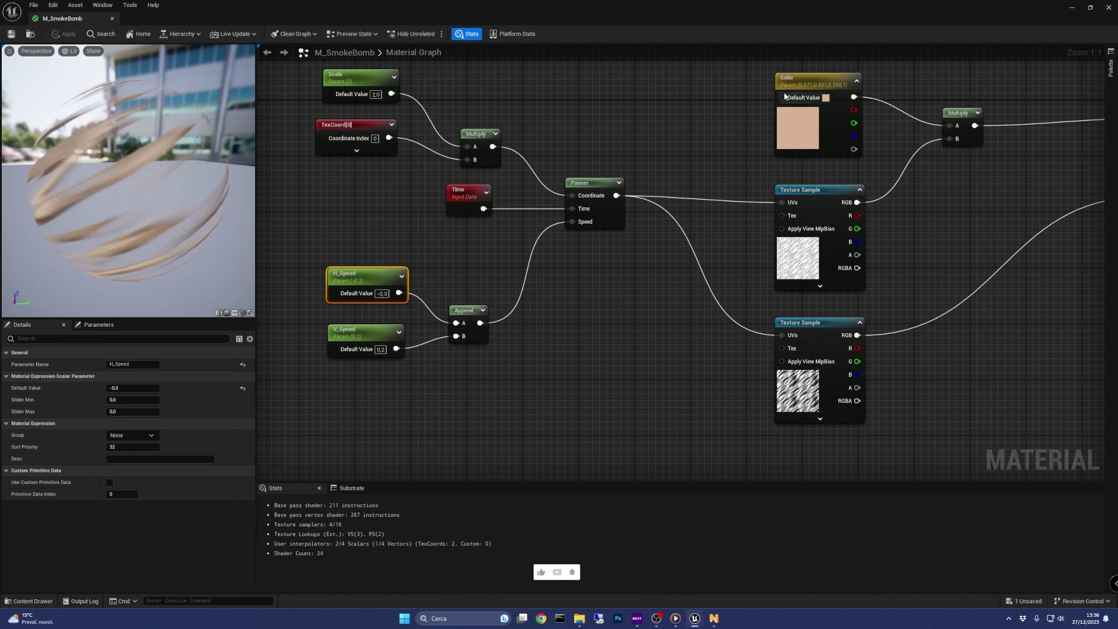
{"action": "left_click", "coordinate": [1074, 8]}
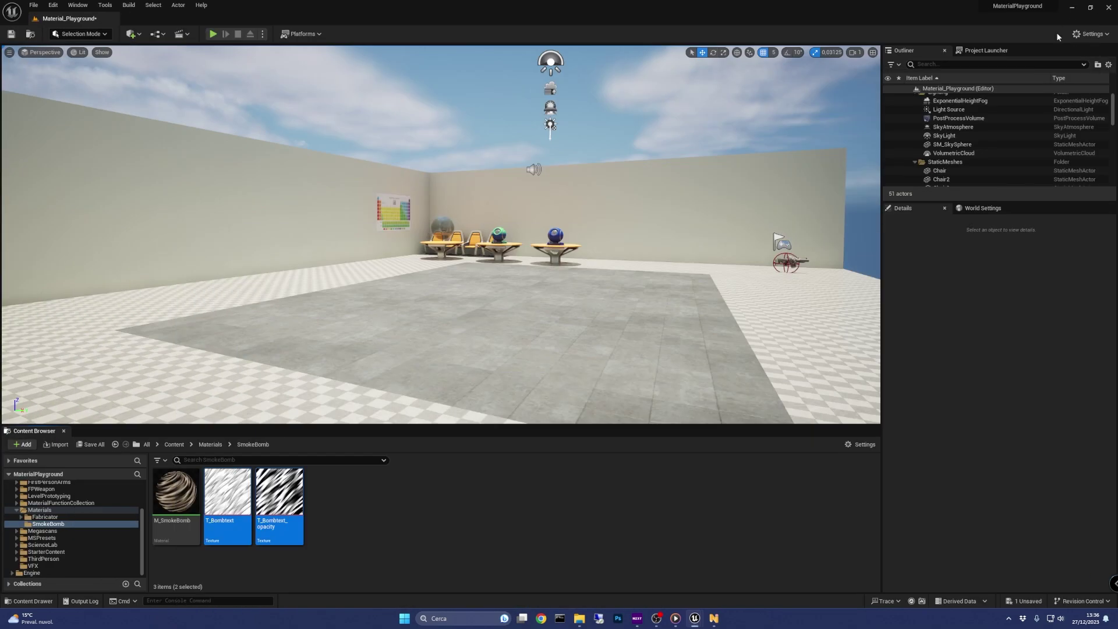
Place a sphere shape above the grey floor area of the level and scale it uniformly to 7.
{"action": "right_click_drag", "start_coordinate": [441, 234], "coordinate": [395, 249]}
{"action": "key", "text": "s"}
{"action": "key", "text": "w"}
{"action": "left_click_drag", "start_coordinate": [407, 300], "coordinate": [408, 302]}
{"action": "left_click", "coordinate": [132, 33]}
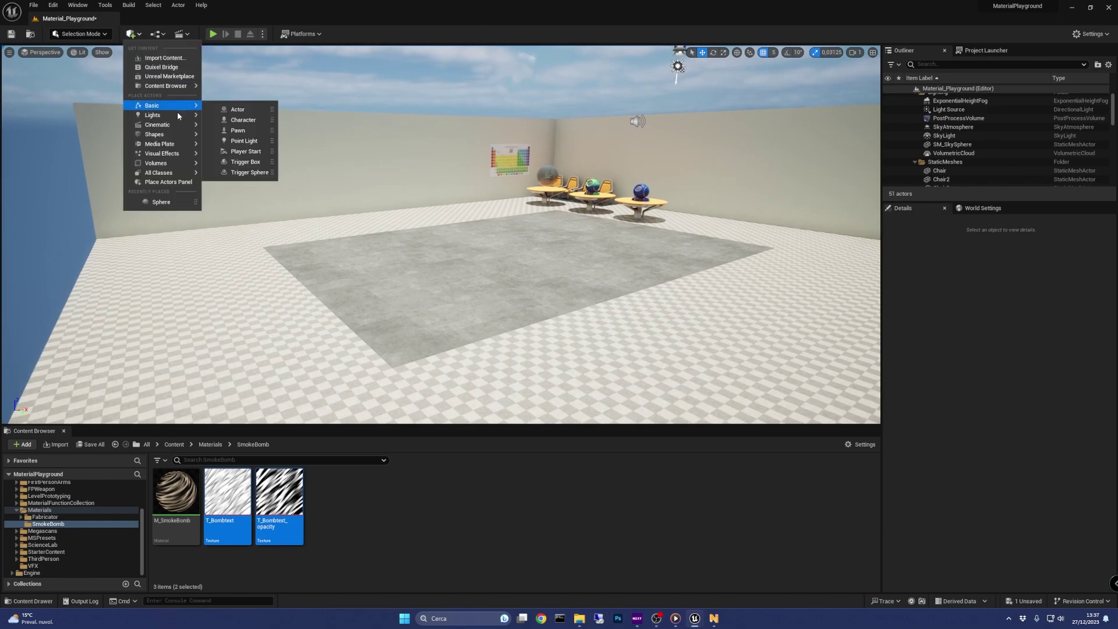
{"action": "left_click", "coordinate": [237, 149]}
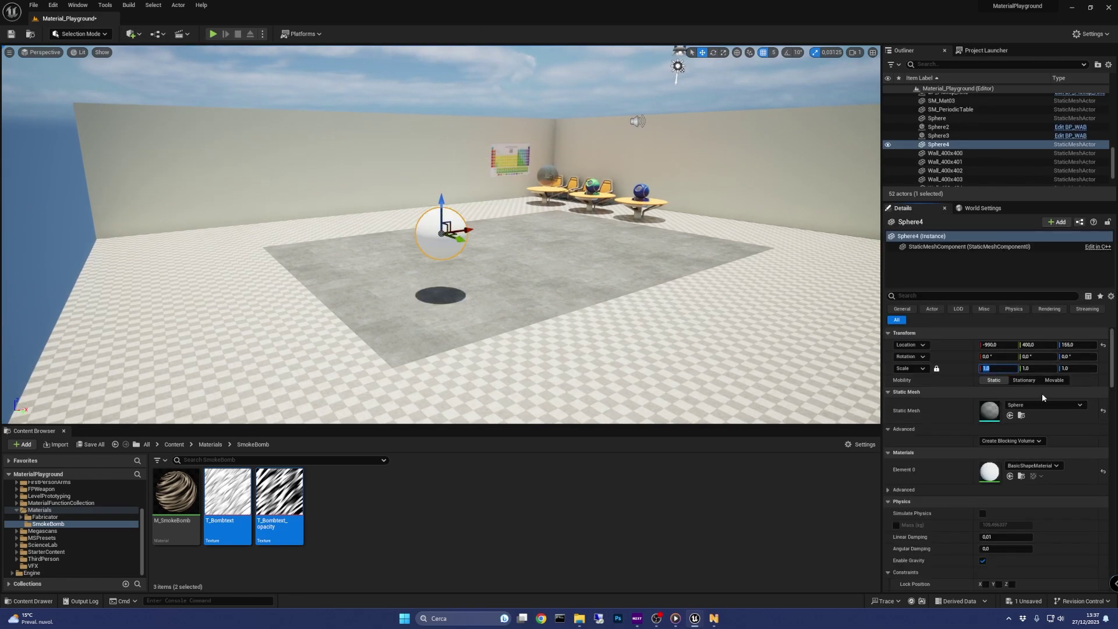
{"action": "key", "text": "Return"}
Assign the M_SmokeBomb material to the large sphere in the level.
{"action": "mouse_move", "coordinate": [686, 337]}
{"action": "right_mouse_down"}
{"action": "mouse_move", "coordinate": [661, 344]}
{"action": "mouse_move", "coordinate": [681, 329]}
{"action": "right_mouse_up"}
{"action": "key", "text": "s"}
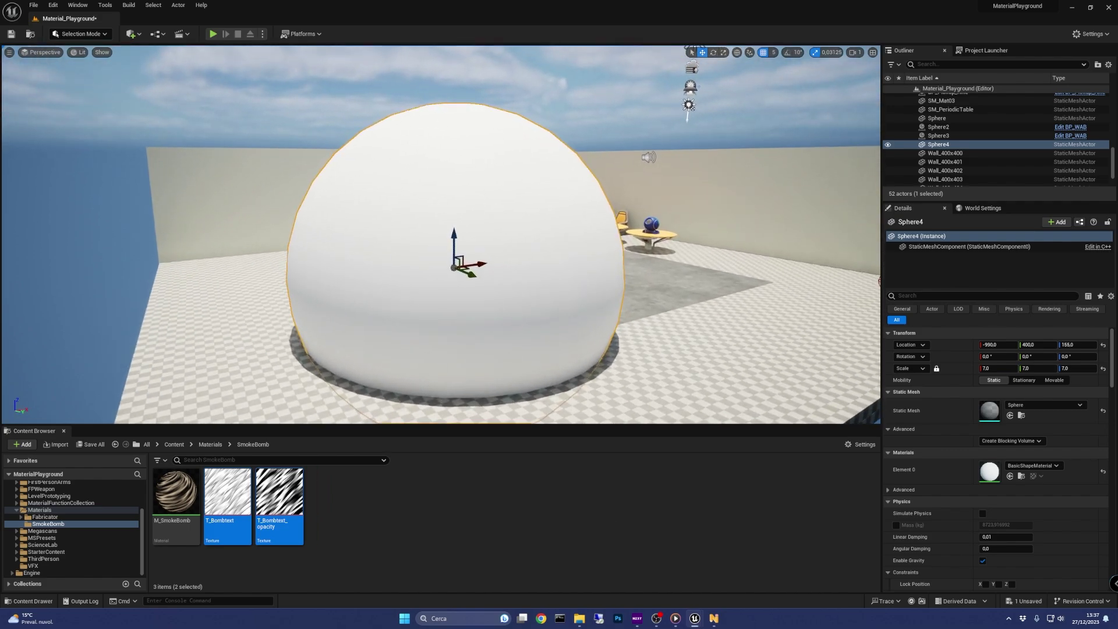
{"action": "left_click", "coordinate": [168, 491]}
{"action": "left_click_drag", "start_coordinate": [169, 490], "coordinate": [348, 304]}
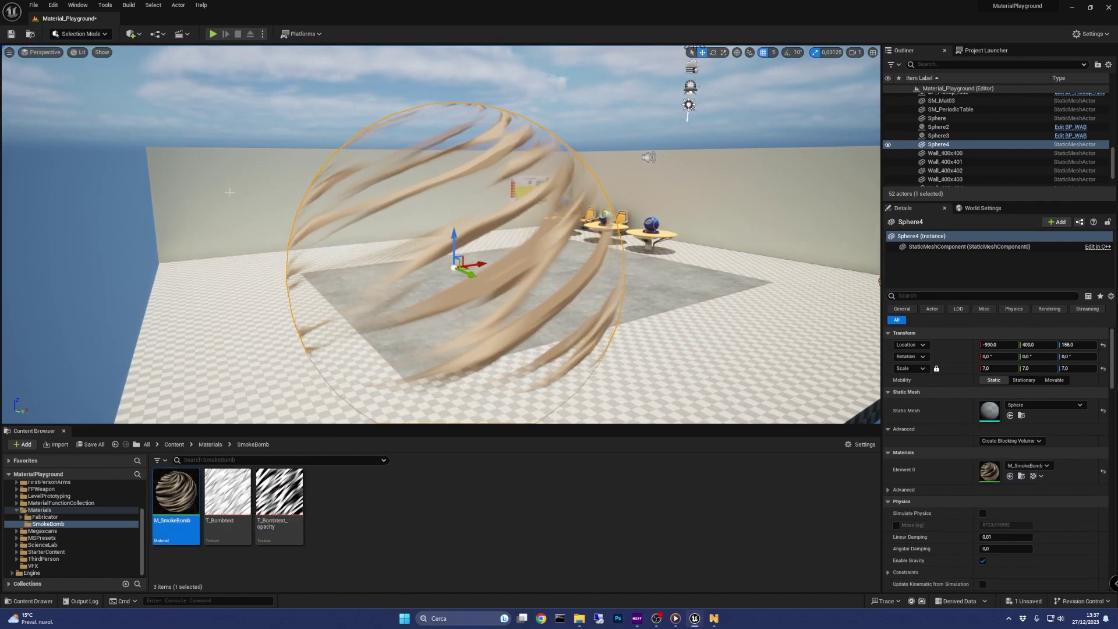
Delete the large test sphere from the level.
{"action": "key", "text": "d"}
{"action": "right_click_drag", "start_coordinate": [229, 192], "coordinate": [188, 196]}
{"action": "key", "text": "w"}
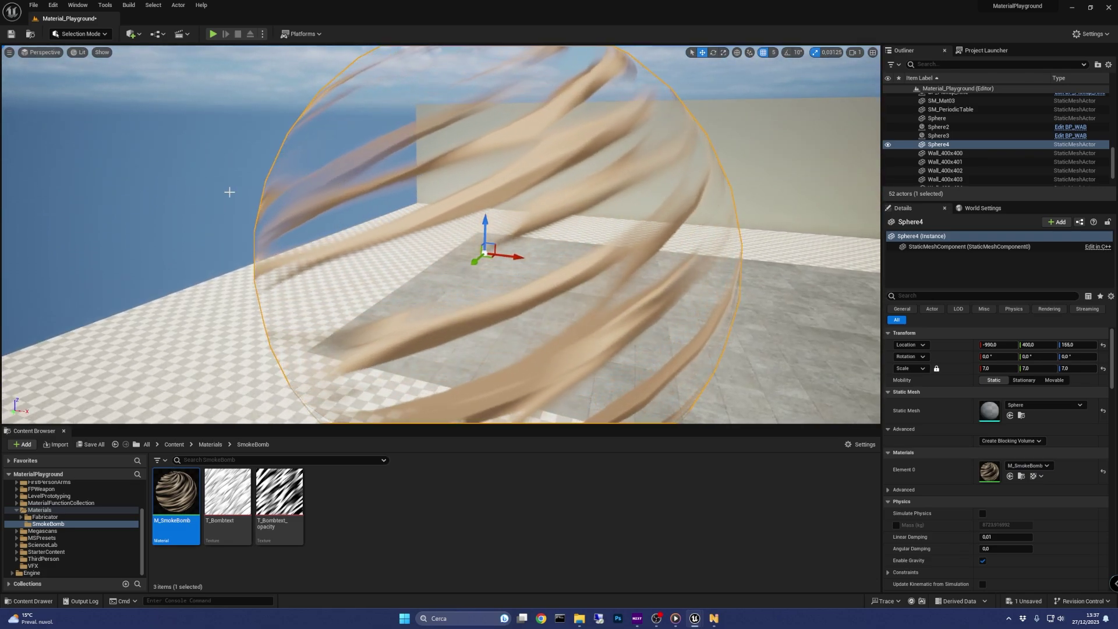
{"action": "right_click_drag", "start_coordinate": [229, 192], "coordinate": [234, 175]}
{"action": "key", "text": "s"}
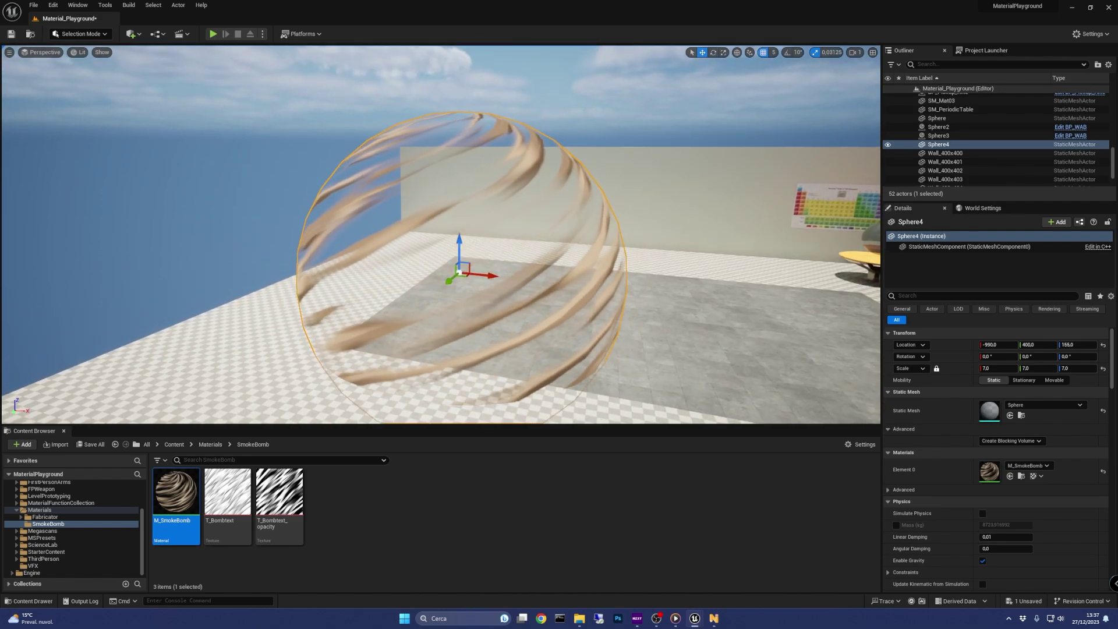
{"action": "right_click_drag", "start_coordinate": [244, 242], "coordinate": [245, 243]}
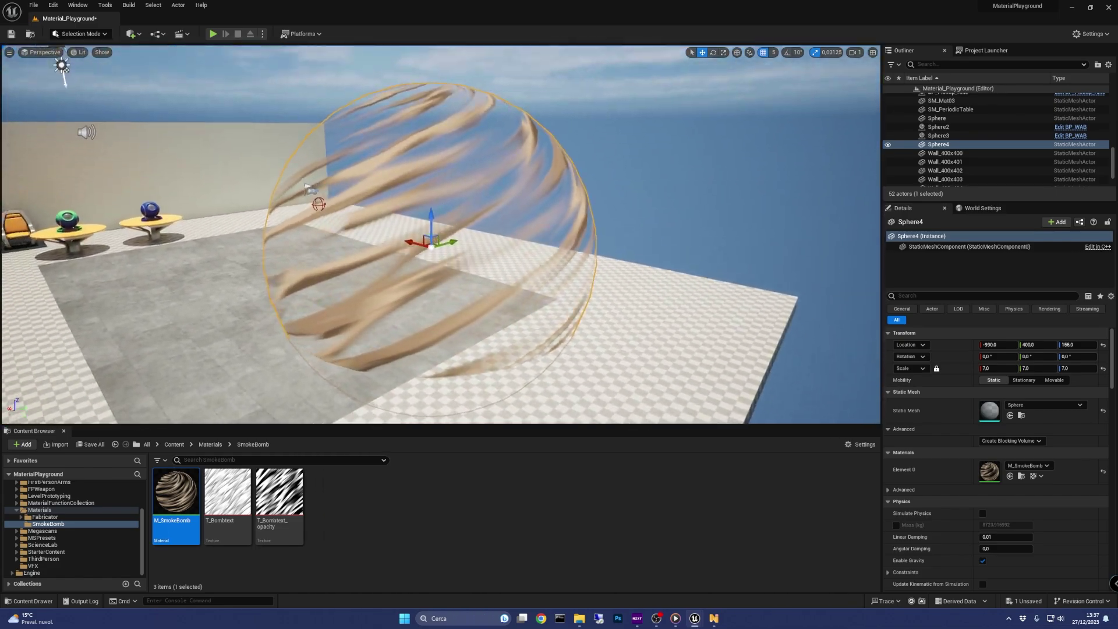
{"action": "key", "text": "Delete"}
Create an Actor Blueprint class named BP_SmokeBomb in the SmokeBomb folder and open it for editing.
{"action": "right_click", "coordinate": [413, 522]}
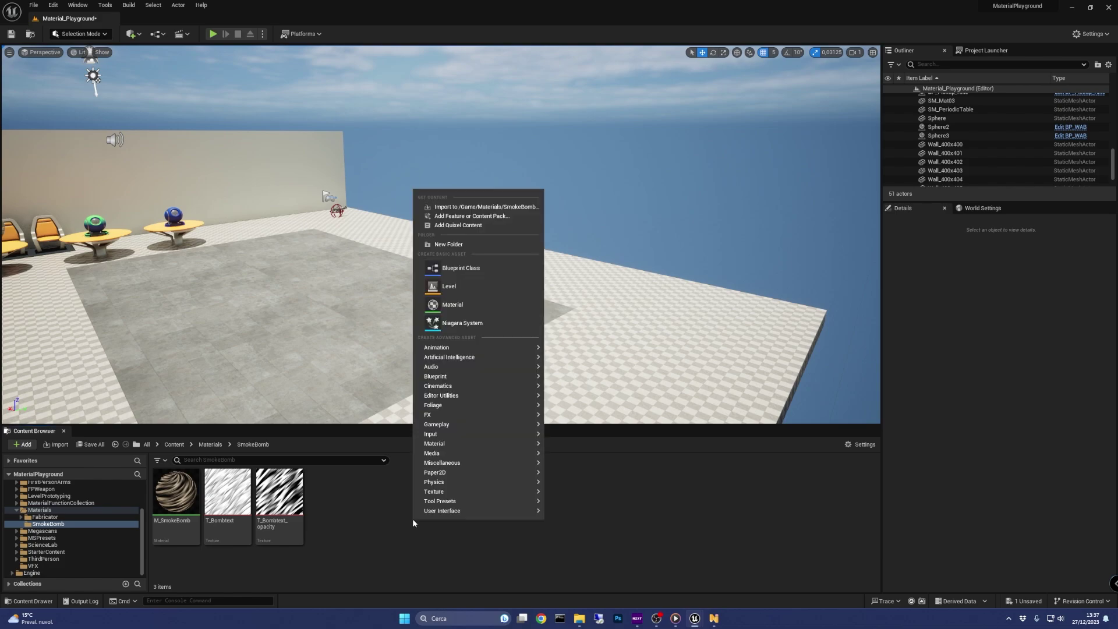
{"action": "left_click", "coordinate": [461, 269]}
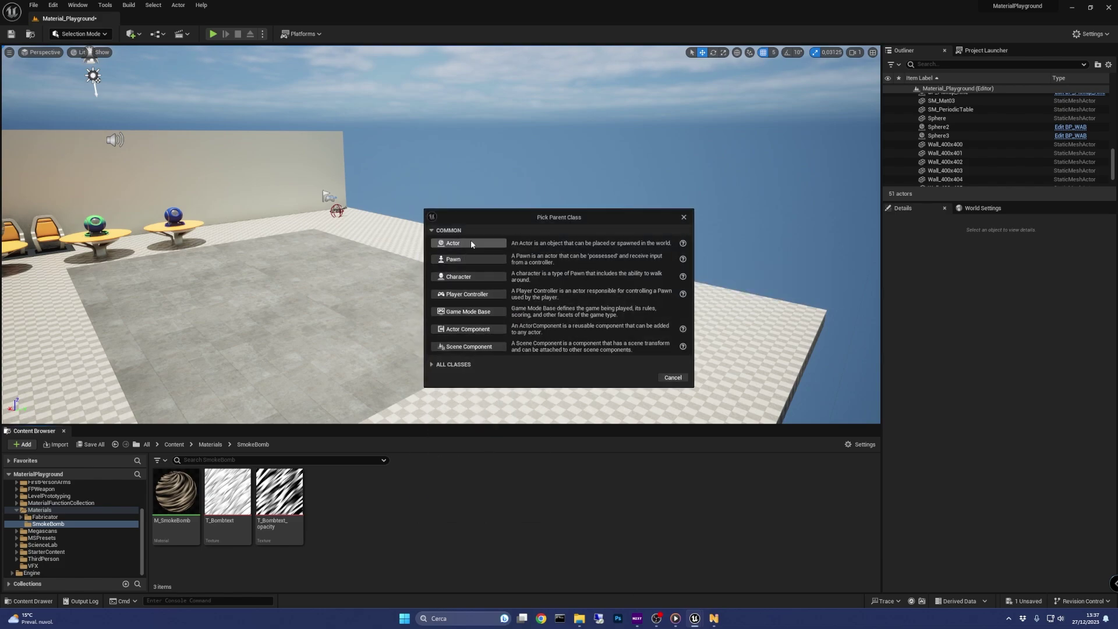
{"action": "left_click", "coordinate": [470, 243]}
{"action": "key", "text": "Return"}
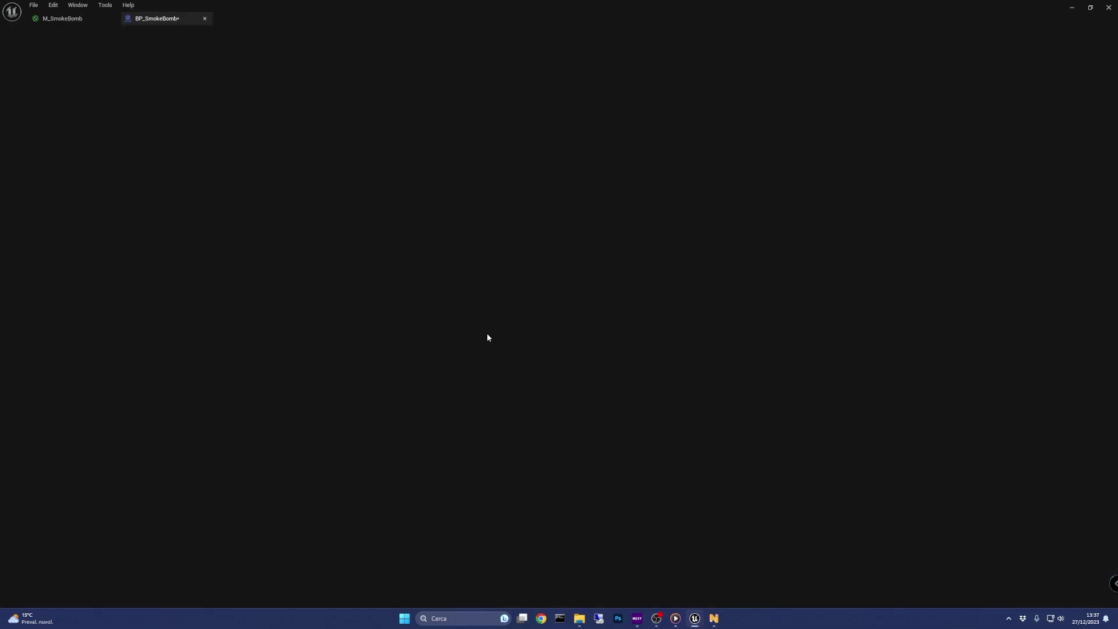
Add a static mesh component named OuterSphere to the BP_SmokeBomb blueprint.
{"action": "left_click", "coordinate": [22, 63]}
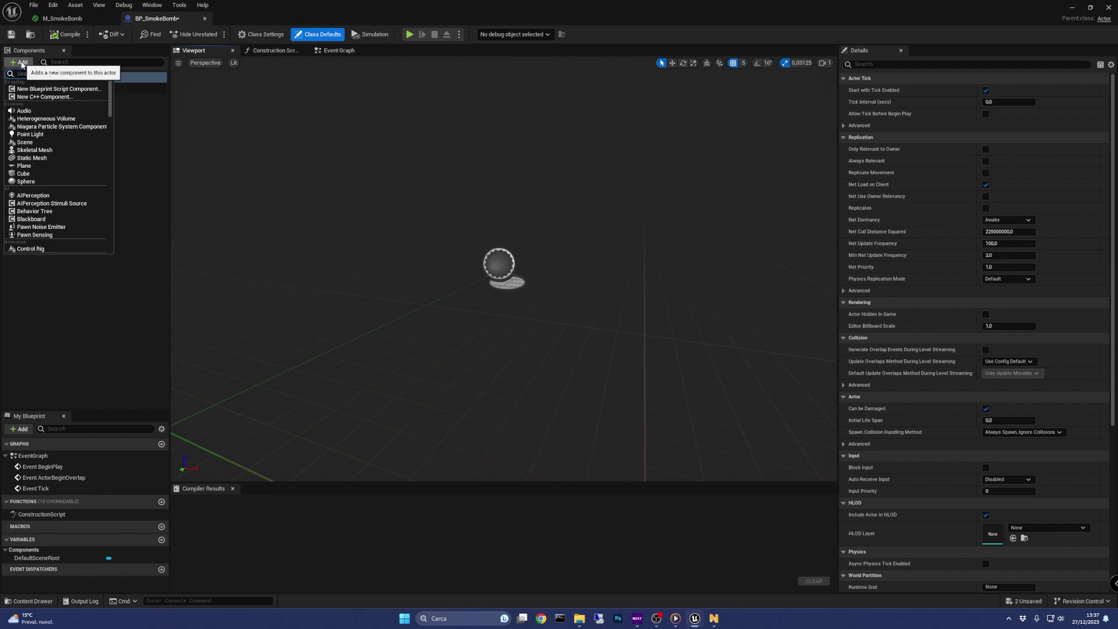
{"action": "type", "text": "static"}
{"action": "left_click", "coordinate": [40, 148]}
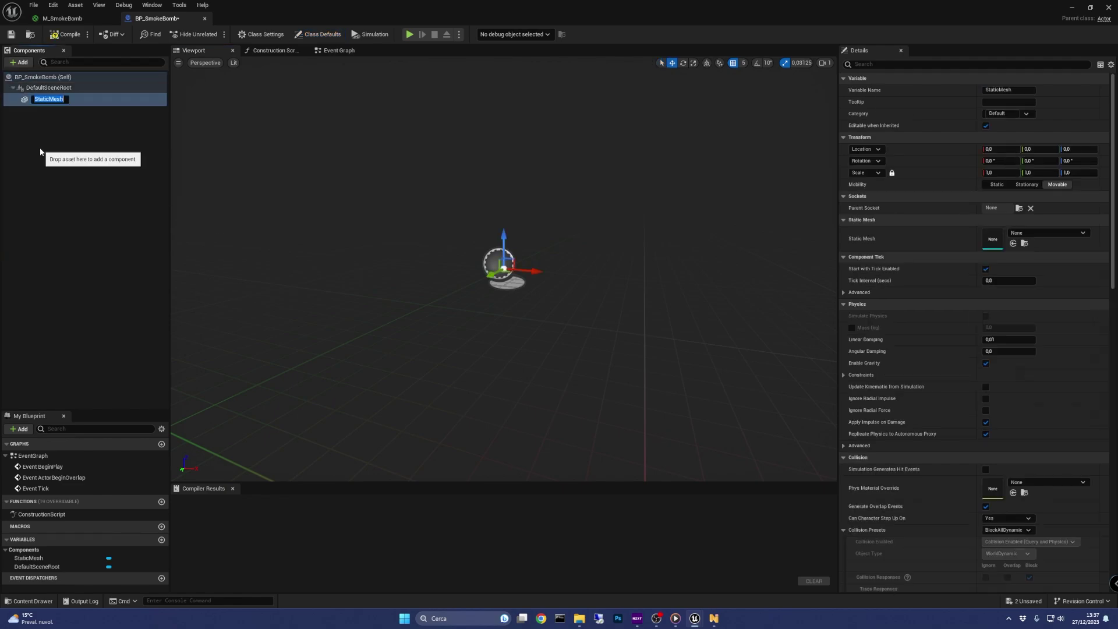
{"action": "type", "text": "OuterSphere"}
{"action": "key", "text": "Return"}
Add a second static mesh component named InnerSphere to the blueprint.
{"action": "left_click", "coordinate": [19, 62]}
{"action": "left_click", "coordinate": [60, 148]}
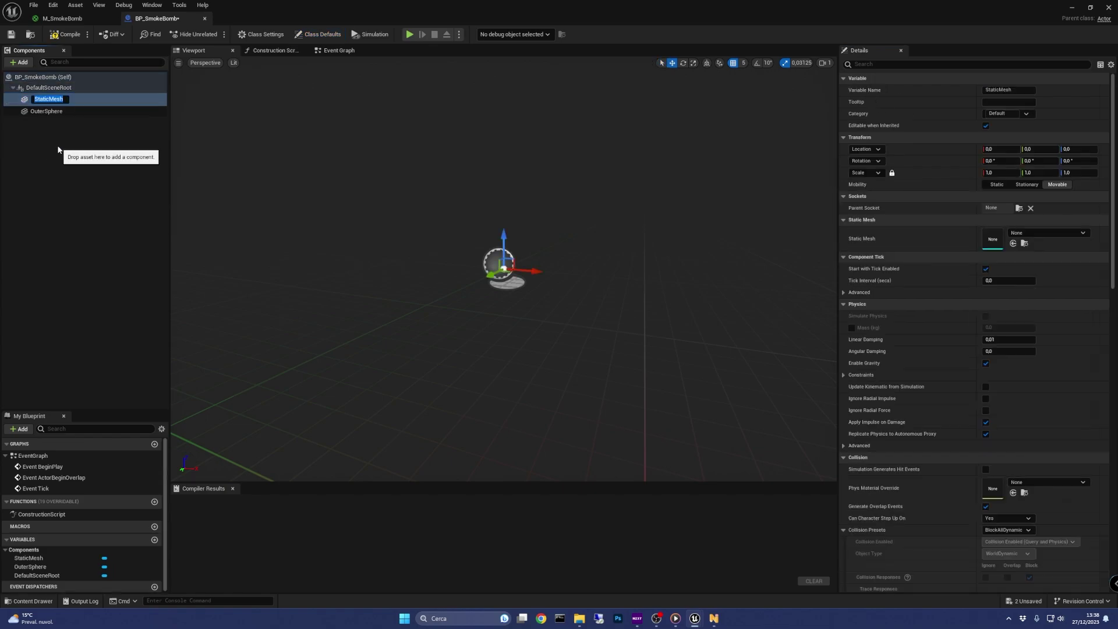
{"action": "type", "text": "InnerSphere"}
{"action": "key", "text": "Return"}
Assign the basic Sphere static mesh to both the InnerSphere and OuterSphere components.
{"action": "left_click", "coordinate": [1081, 234]}
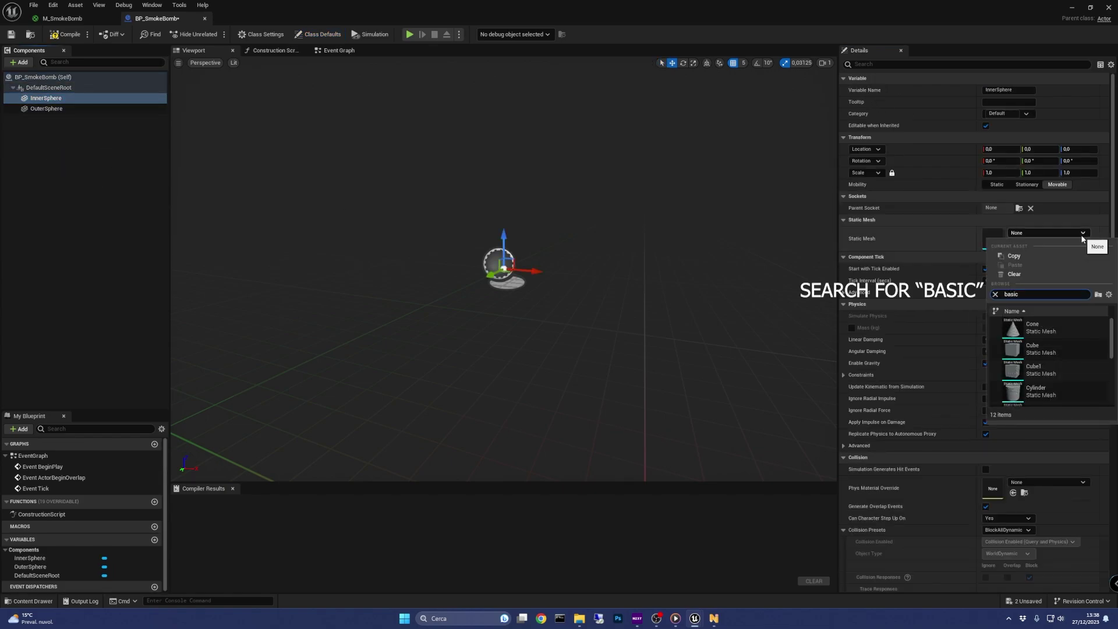
{"action": "scroll", "coordinate": [1024, 355], "scroll_direction": "down", "scroll_amount": 5}
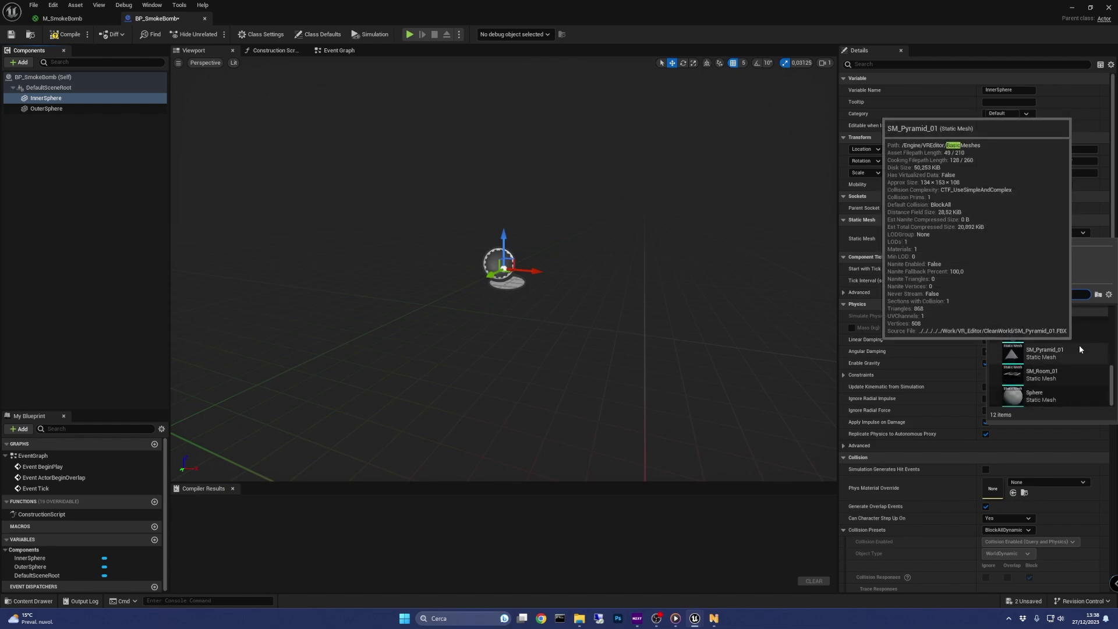
{"action": "left_click", "coordinate": [1050, 398]}
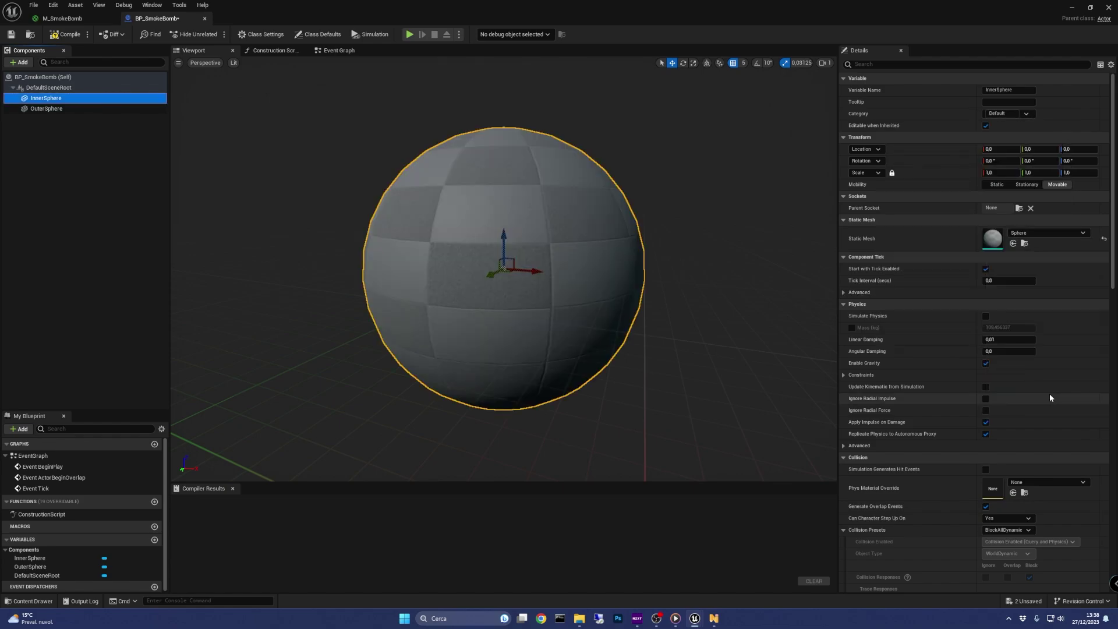
{"action": "left_click", "coordinate": [81, 109]}
{"action": "left_click", "coordinate": [1041, 233]}
{"action": "type", "text": "basic"}
{"action": "scroll", "coordinate": [1041, 392], "scroll_direction": "down", "scroll_amount": 5}
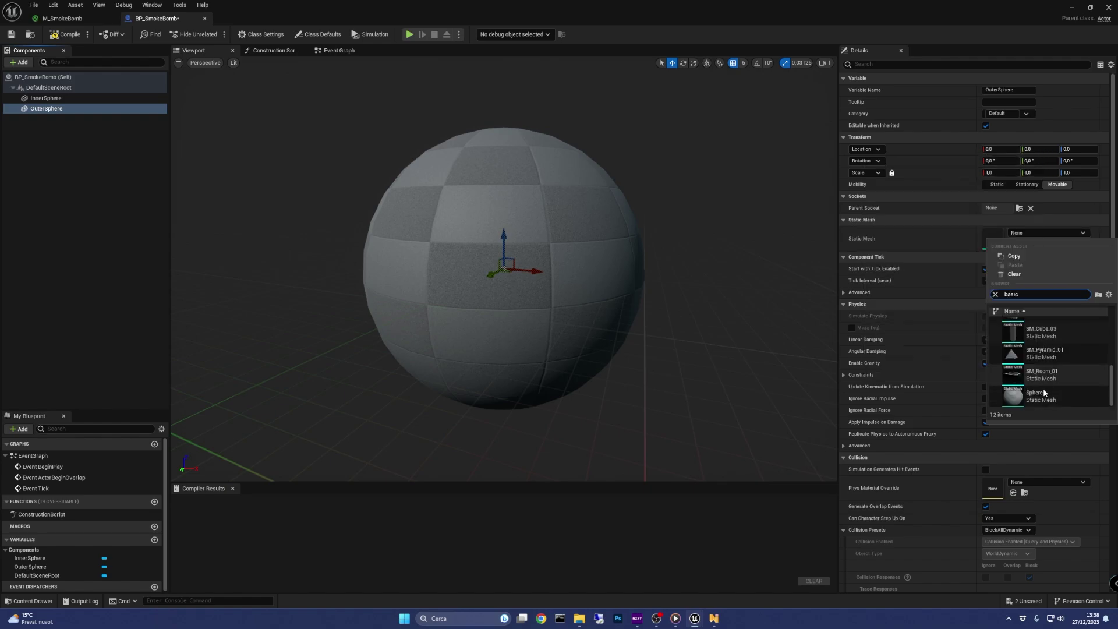
{"action": "left_click", "coordinate": [1040, 392]}
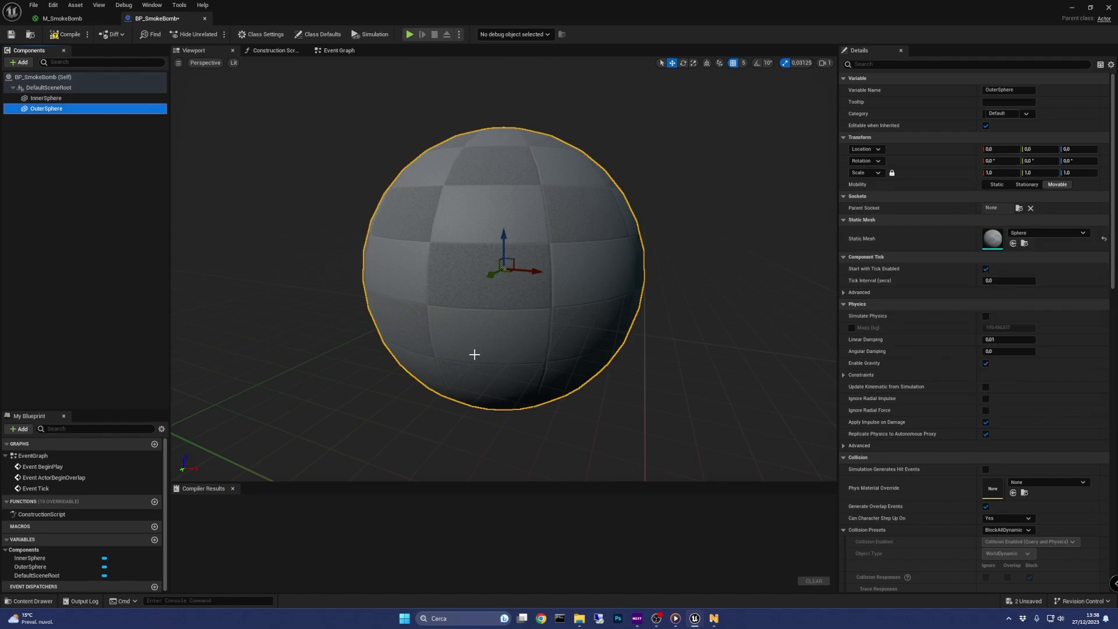
Scale the OuterSphere component uniformly to 7 and the InnerSphere component to 6.9.
{"action": "left_click", "coordinate": [999, 174]}
{"action": "type", "text": "7"}
{"action": "key", "text": "Return"}
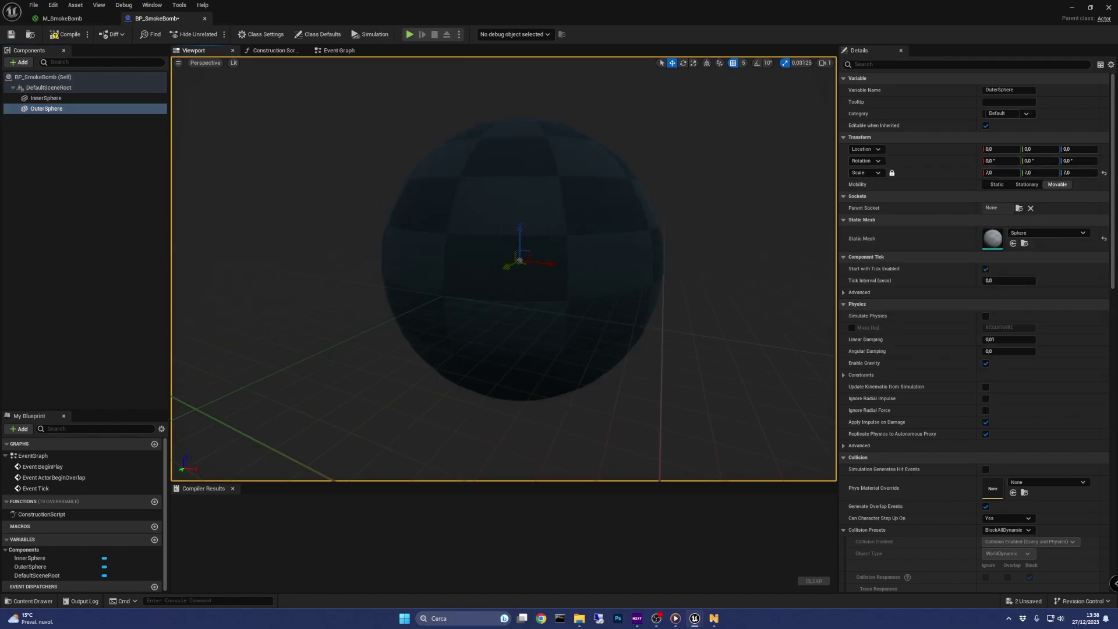
{"action": "left_click", "coordinate": [80, 99]}
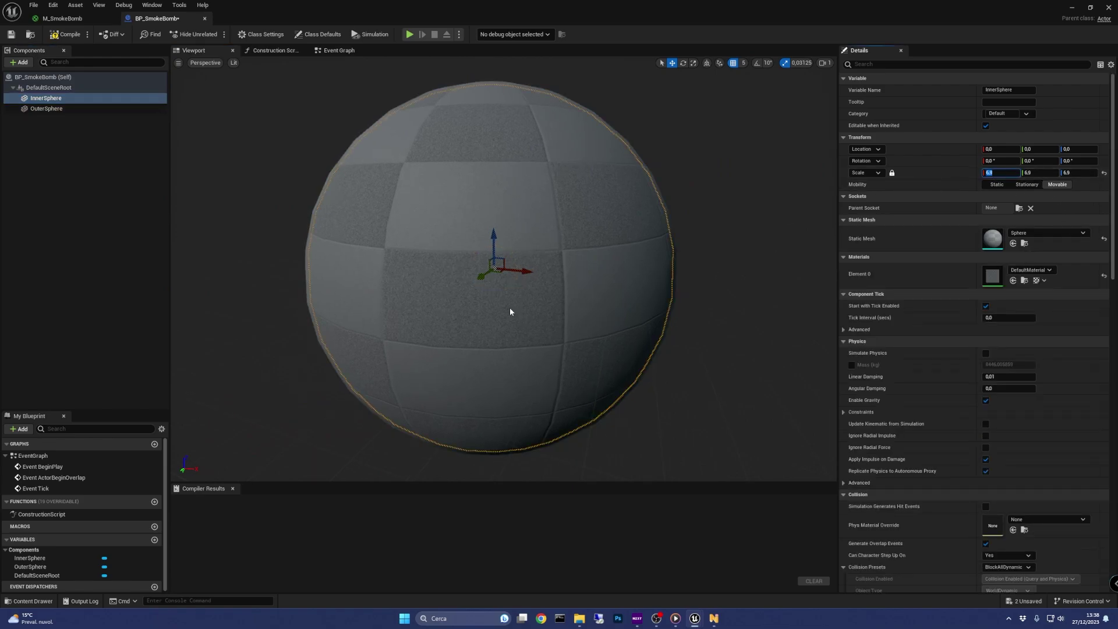
Assign the M_SmokeBomb material to the OuterSphere component and check it on the sphere.
{"action": "left_click", "coordinate": [70, 109]}
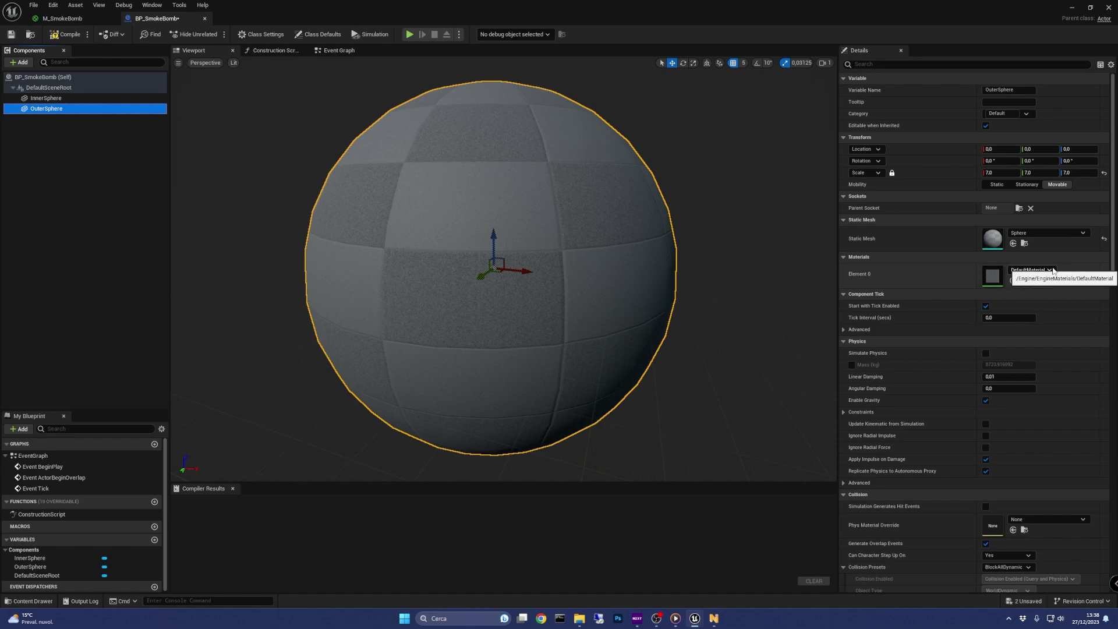
{"action": "left_click", "coordinate": [1051, 270]}
{"action": "type", "text": "smokeb"}
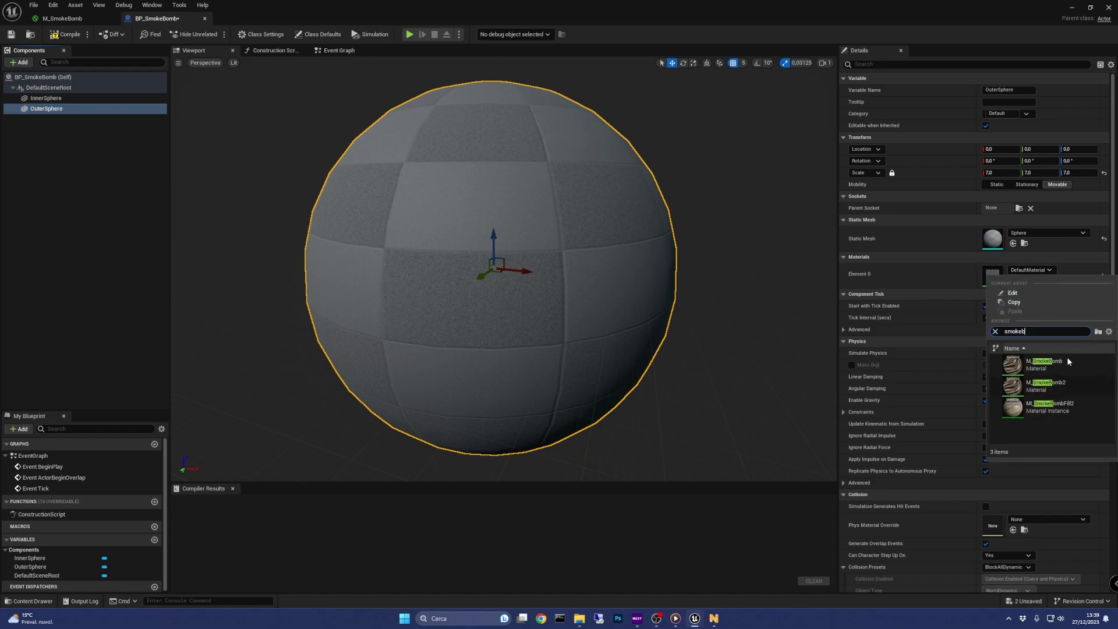
{"action": "left_click", "coordinate": [1069, 365]}
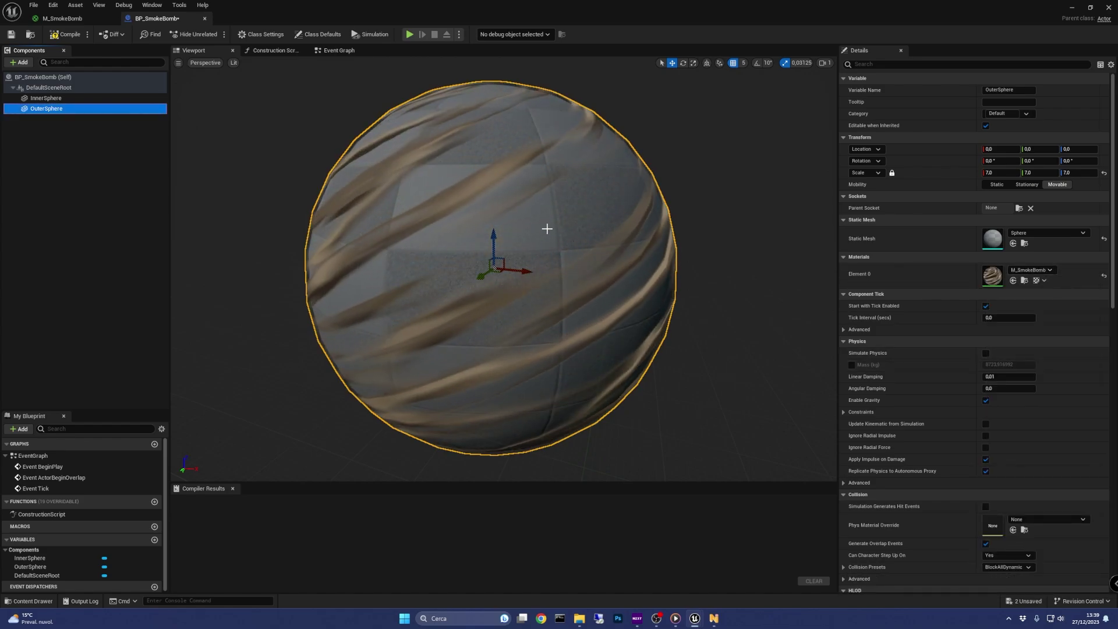
{"action": "mouse_move", "coordinate": [542, 224]}
{"action": "right_mouse_down"}
{"action": "mouse_move", "coordinate": [582, 226]}
{"action": "mouse_move", "coordinate": [562, 228]}
{"action": "right_mouse_up"}
{"action": "key", "text": "a"}
{"action": "key", "text": "w"}
{"action": "key", "text": "s"}
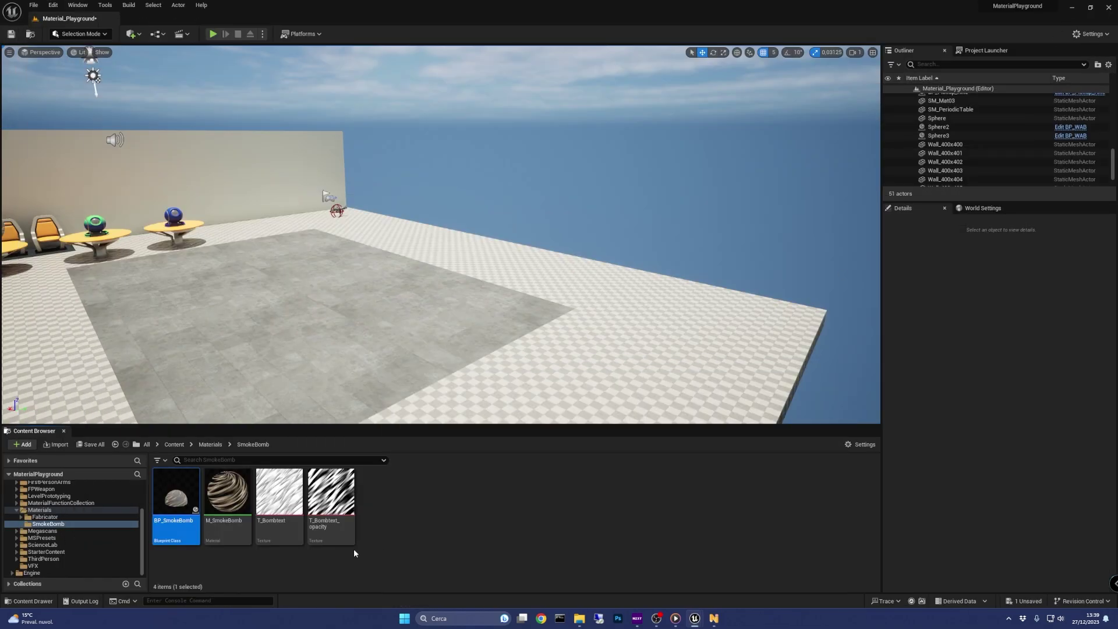
Create a material instance of M_SmokeBomb named MI_SmokeFill in the SmokeBomb folder and open it.
{"action": "right_click", "coordinate": [223, 495]}
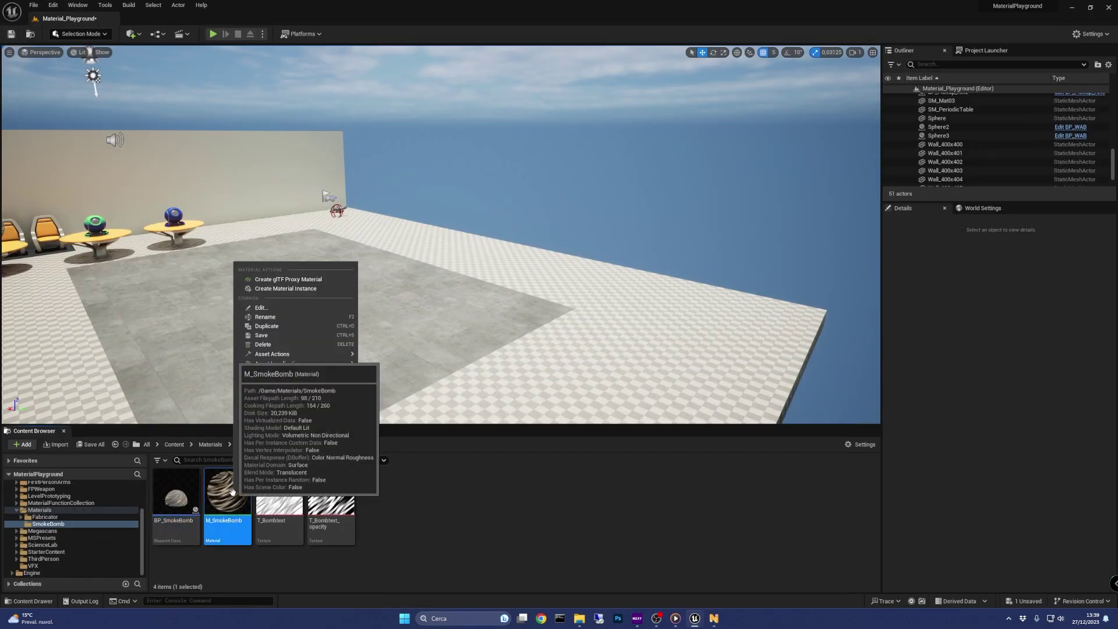
{"action": "left_click", "coordinate": [324, 289]}
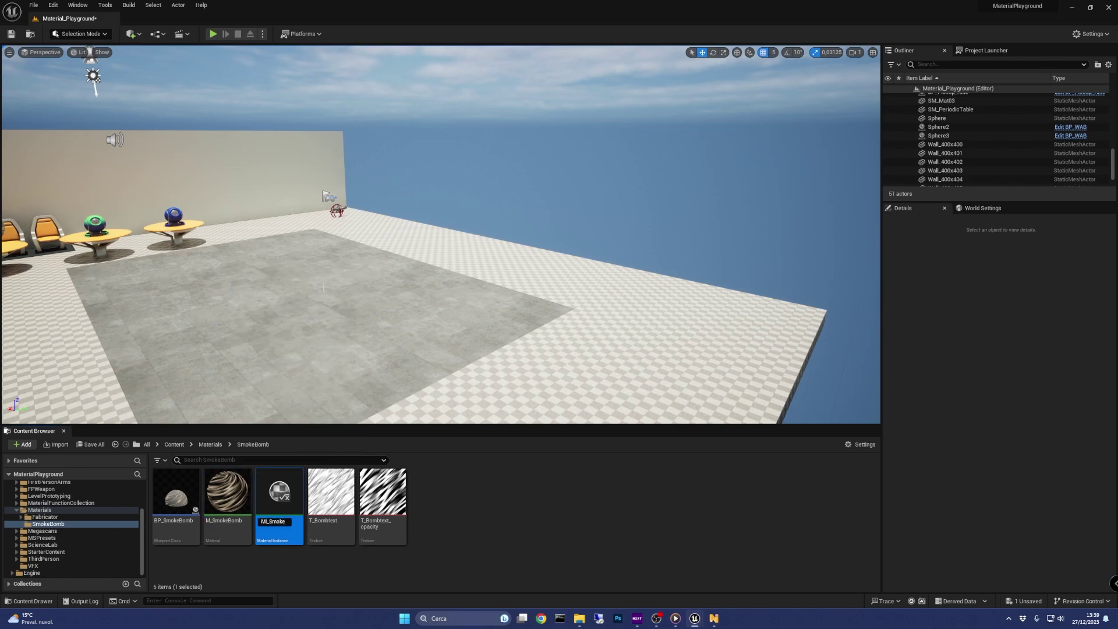
{"action": "key", "text": "Return"}
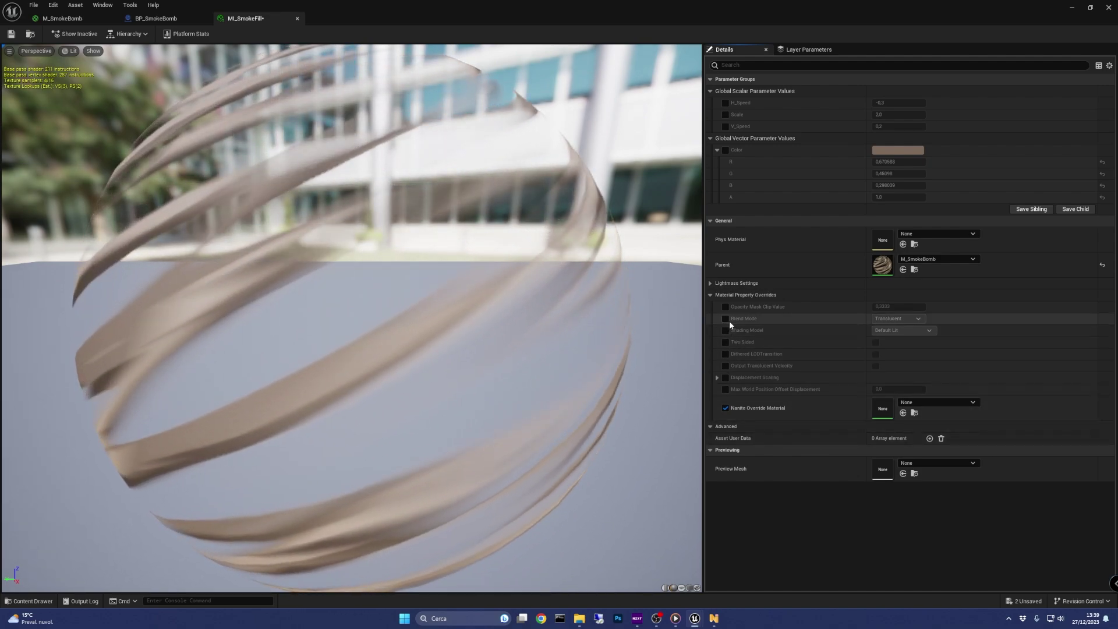
Override the blend mode of MI_SmokeFill with Opaque and inspect the preview sphere.
{"action": "left_click", "coordinate": [725, 318]}
{"action": "left_click", "coordinate": [899, 319]}
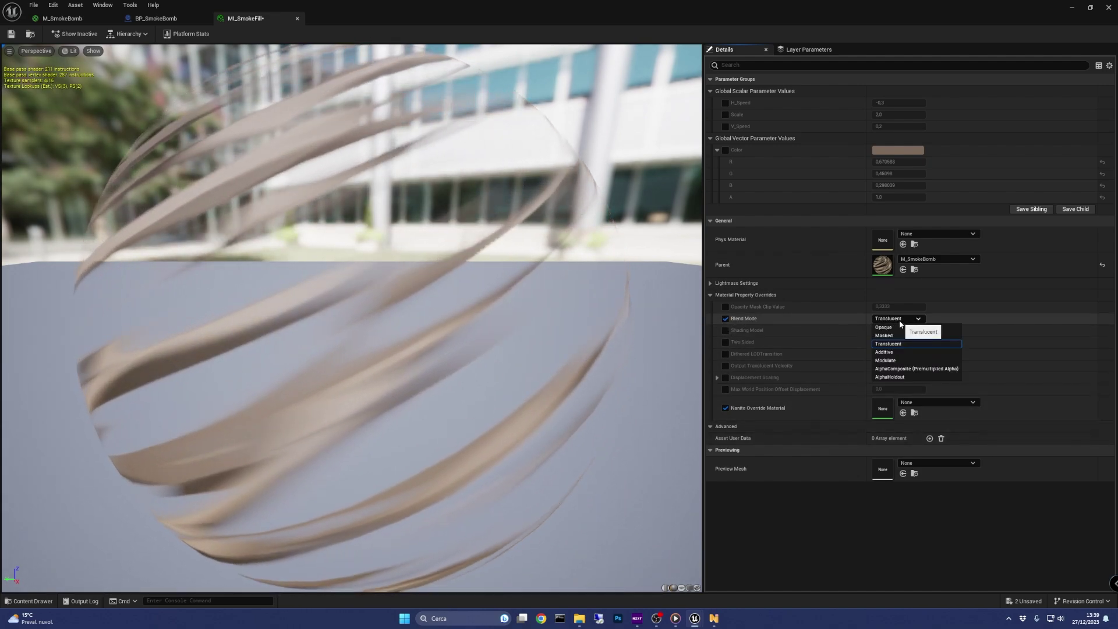
{"action": "left_click", "coordinate": [903, 330]}
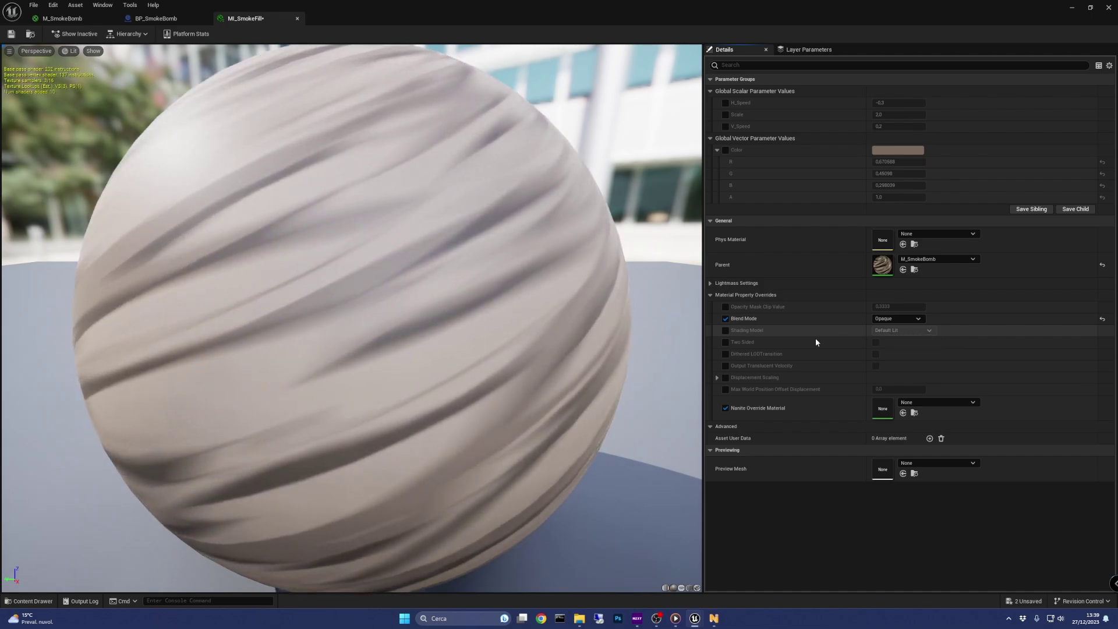
{"action": "right_click_drag", "start_coordinate": [352, 318], "coordinate": [351, 250]}
{"action": "left_click_drag", "start_coordinate": [352, 318], "coordinate": [388, 344]}
{"action": "left_click_drag", "start_coordinate": [347, 290], "coordinate": [373, 276]}
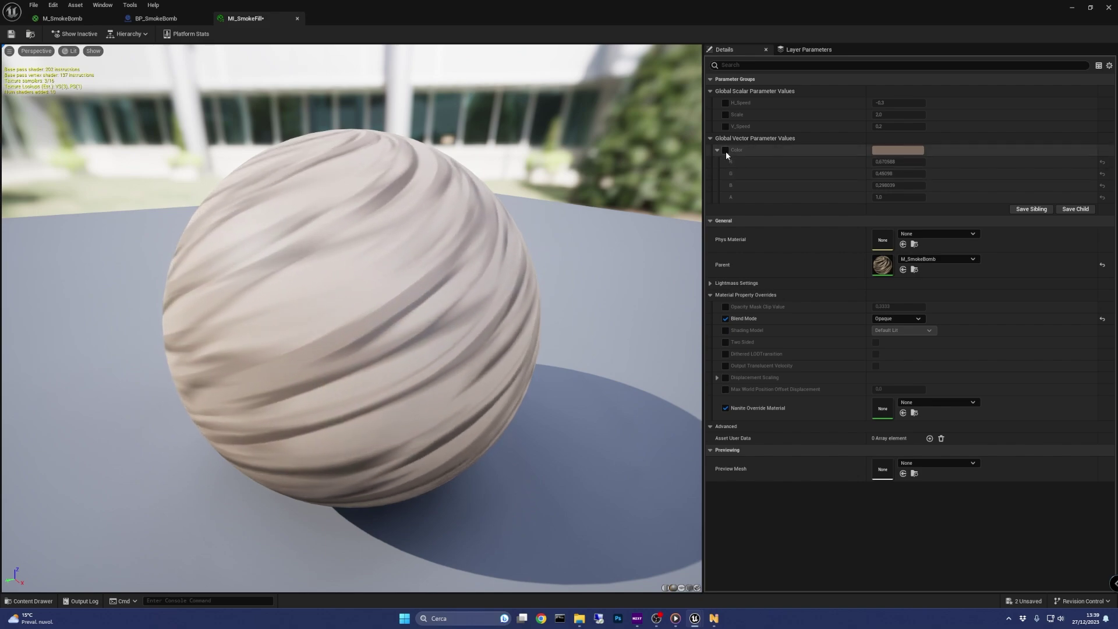
Override the Color parameter of MI_SmokeFill with the linear hex value 402B1CFF.
{"action": "left_click", "coordinate": [725, 150]}
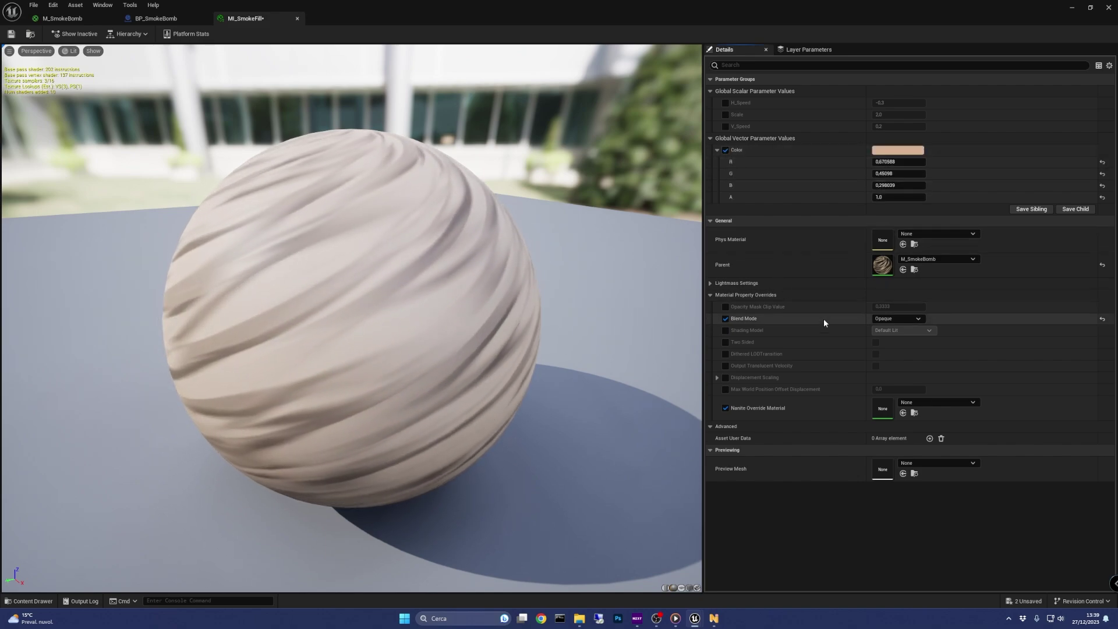
{"action": "left_click", "coordinate": [897, 150]}
{"action": "left_click", "coordinate": [1058, 330]}
{"action": "type", "text": "4"}
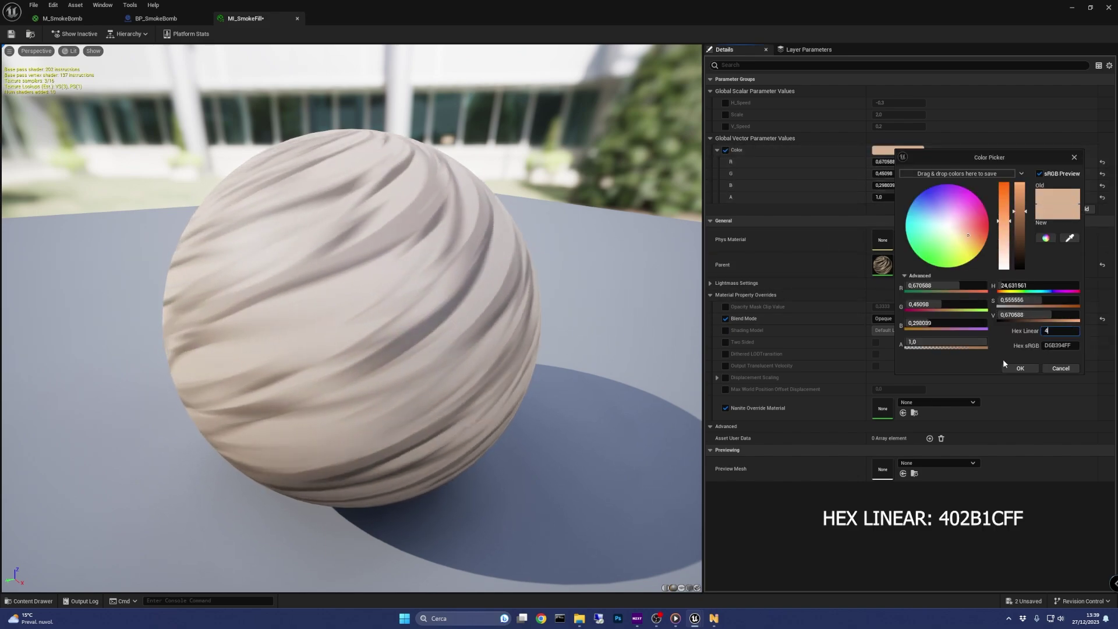
{"action": "type", "text": "02B1CFF"}
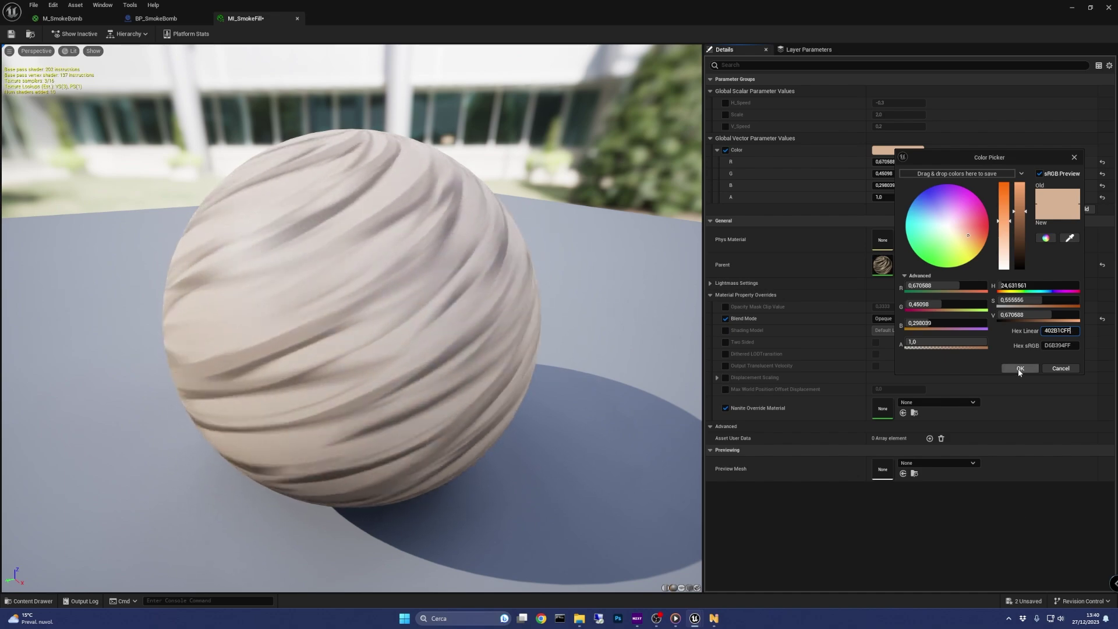
{"action": "left_click", "coordinate": [1020, 368]}
{"action": "left_click_drag", "start_coordinate": [243, 471], "coordinate": [274, 442]}
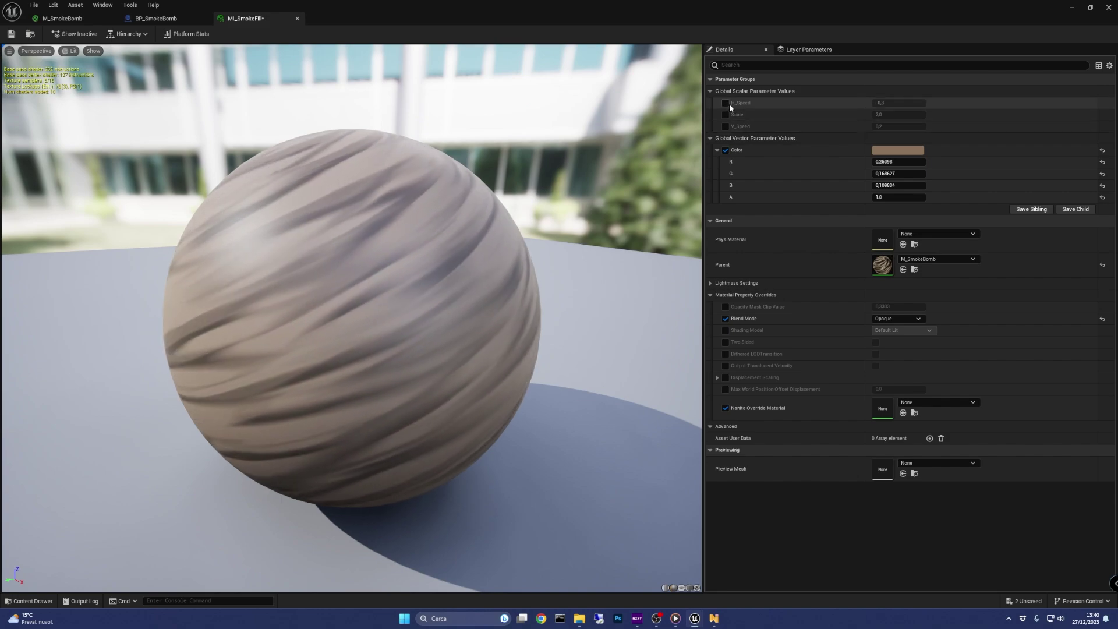
Override H_Speed with -0.2, V_Speed with 0.1 and Scale with 1 in MI_SmokeFill.
{"action": "left_click", "coordinate": [725, 102]}
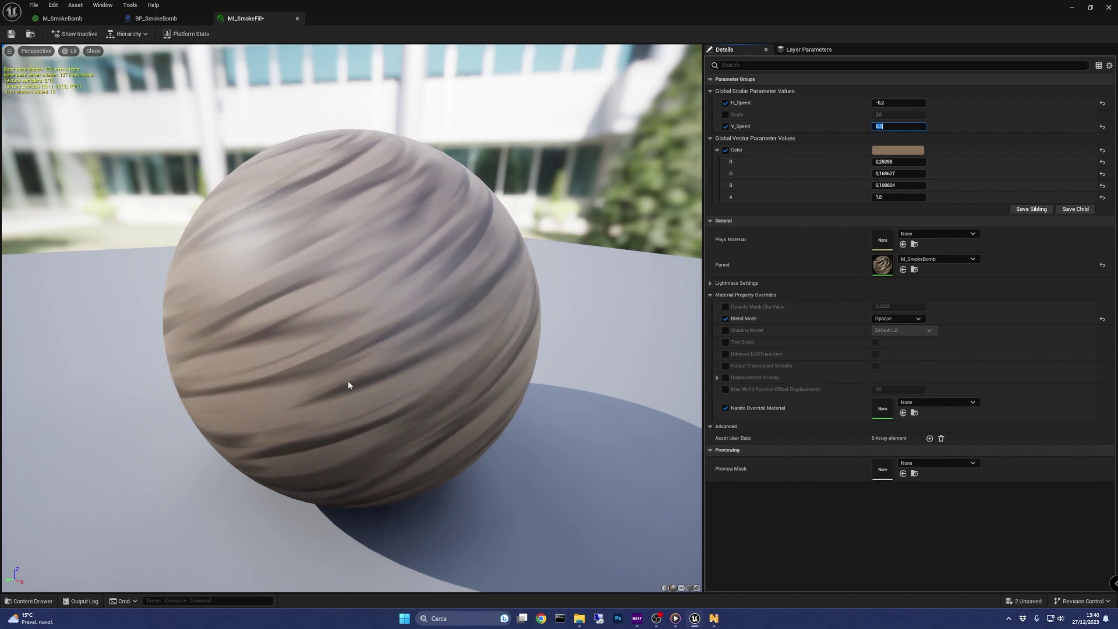
{"action": "left_click_drag", "start_coordinate": [455, 359], "coordinate": [467, 365]}
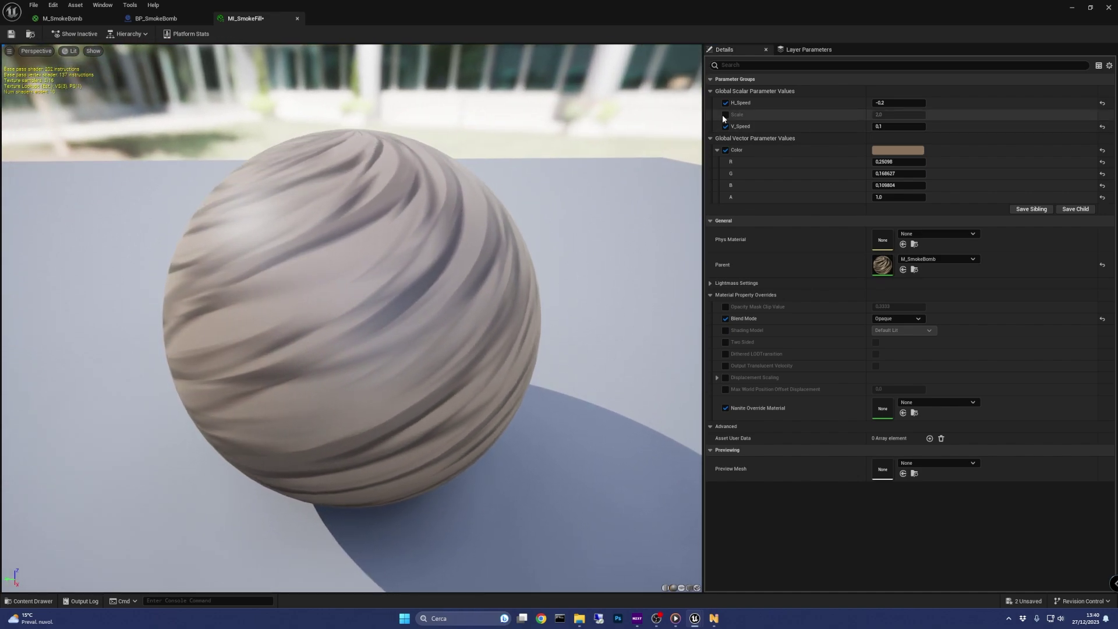
{"action": "left_click", "coordinate": [725, 115]}
{"action": "left_click", "coordinate": [896, 115]}
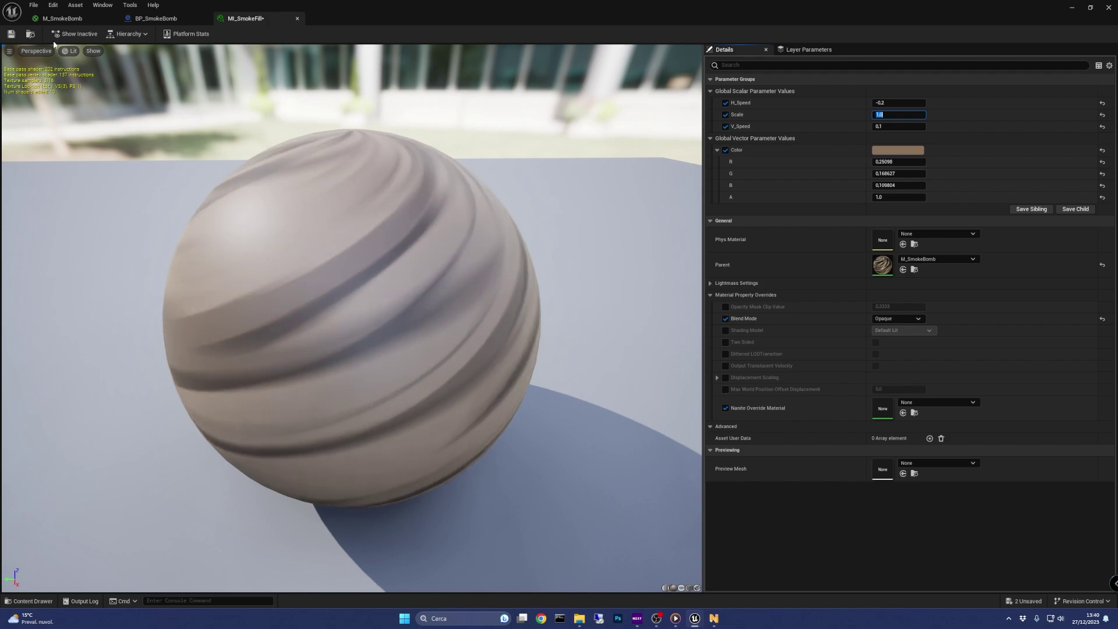
Save the MI_SmokeFill material instance and return to the BP_SmokeBomb blueprint.
{"action": "left_click", "coordinate": [10, 34]}
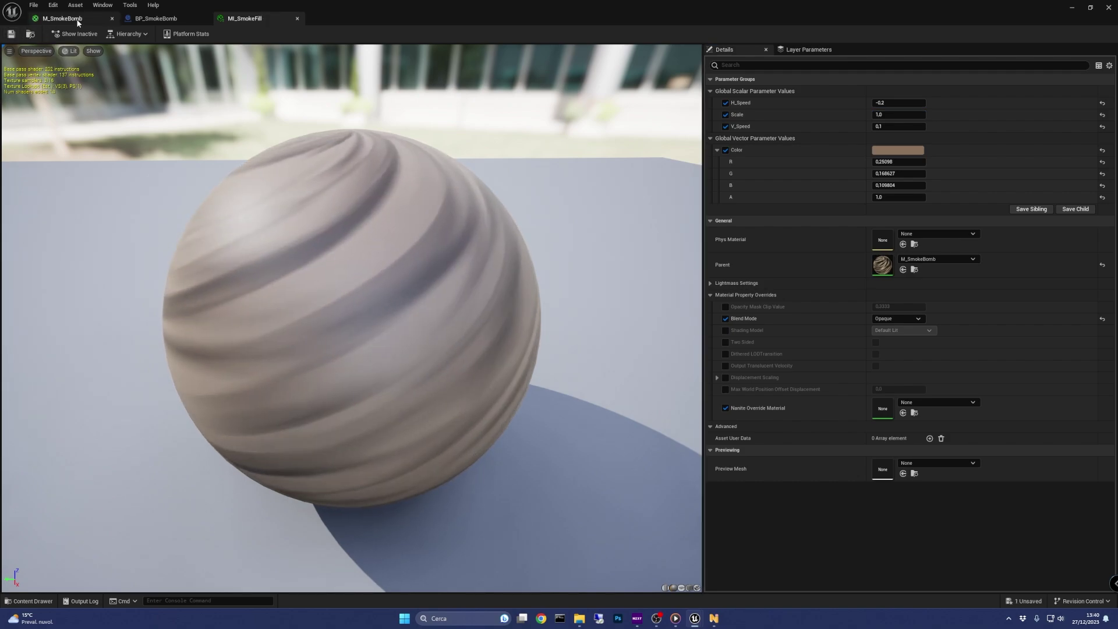
{"action": "left_click", "coordinate": [156, 18]}
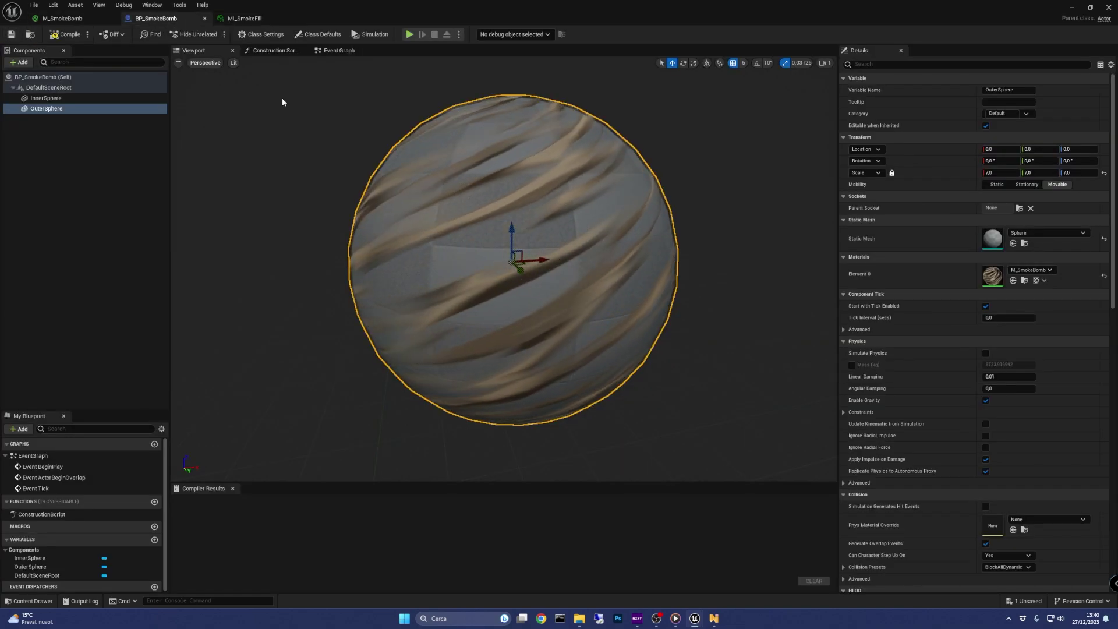
Assign the MI_SmokeFill material instance to the InnerSphere component's Element 0 material slot.
{"action": "left_click", "coordinate": [72, 99]}
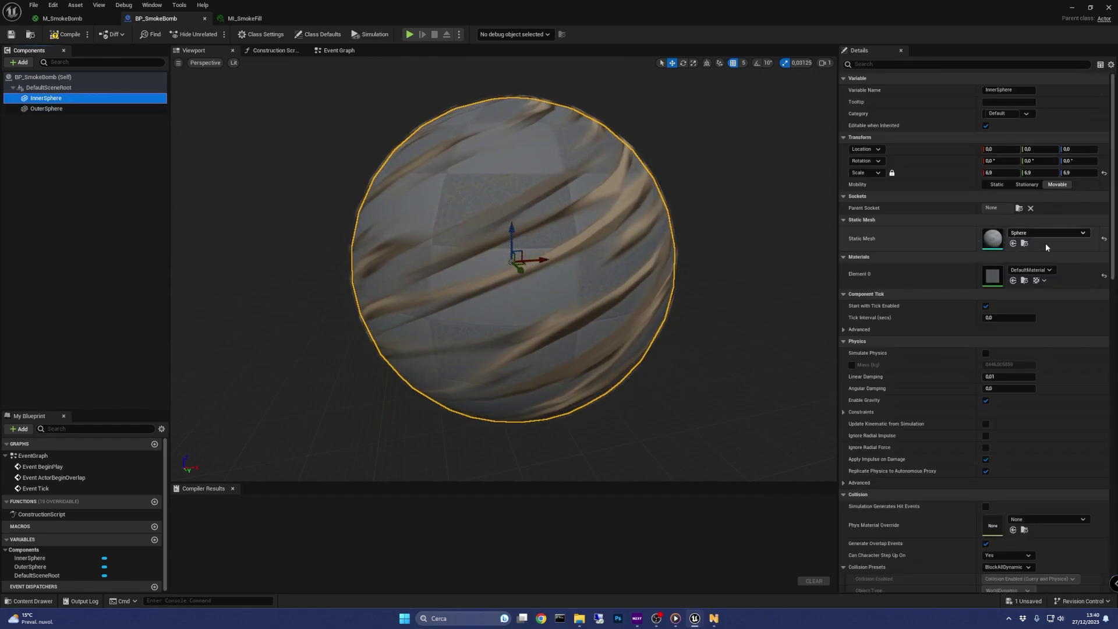
{"action": "left_click", "coordinate": [1051, 270]}
{"action": "type", "text": "mi"}
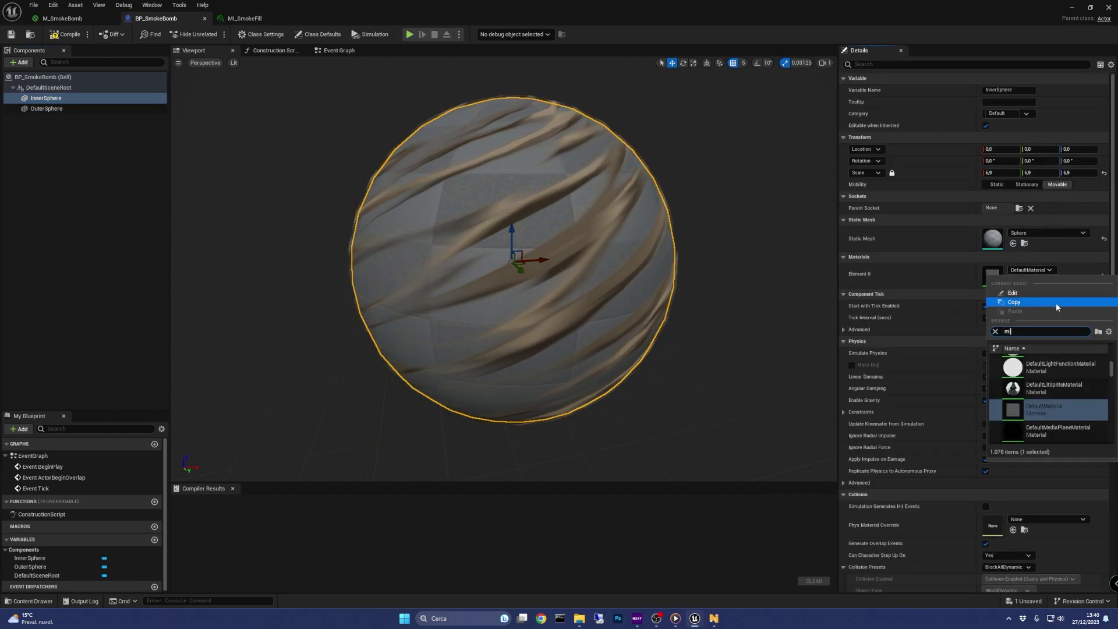
{"action": "type", "text": "_smoke"}
{"action": "left_click", "coordinate": [1062, 369]}
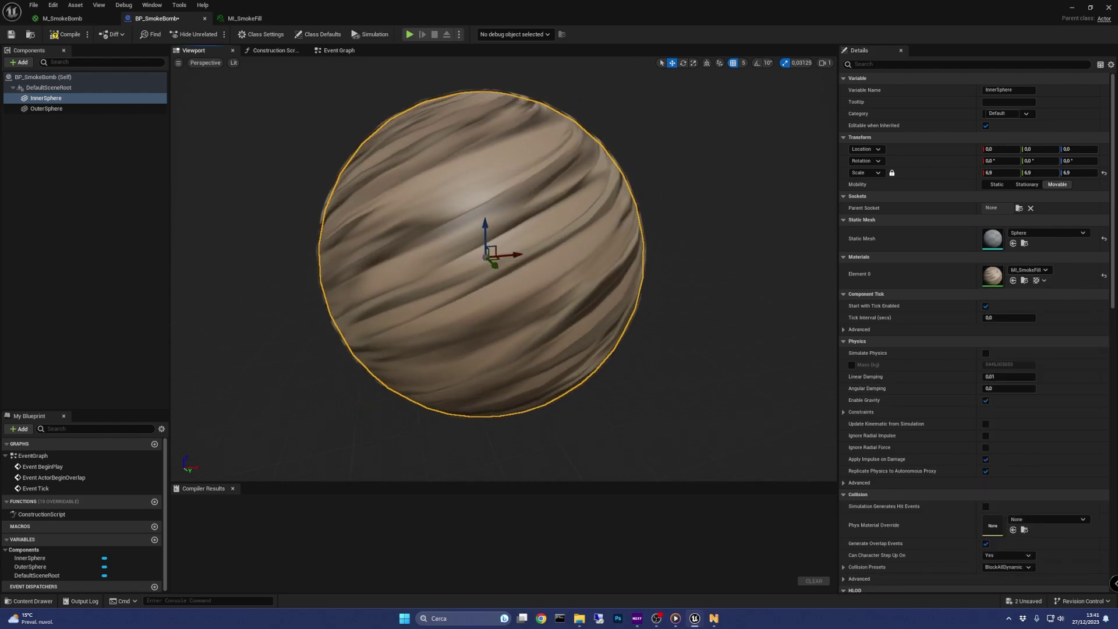
Inspect the layered sphere from another side, and compile and save the BP_SmokeBomb blueprint.
{"action": "key", "text": "f"}
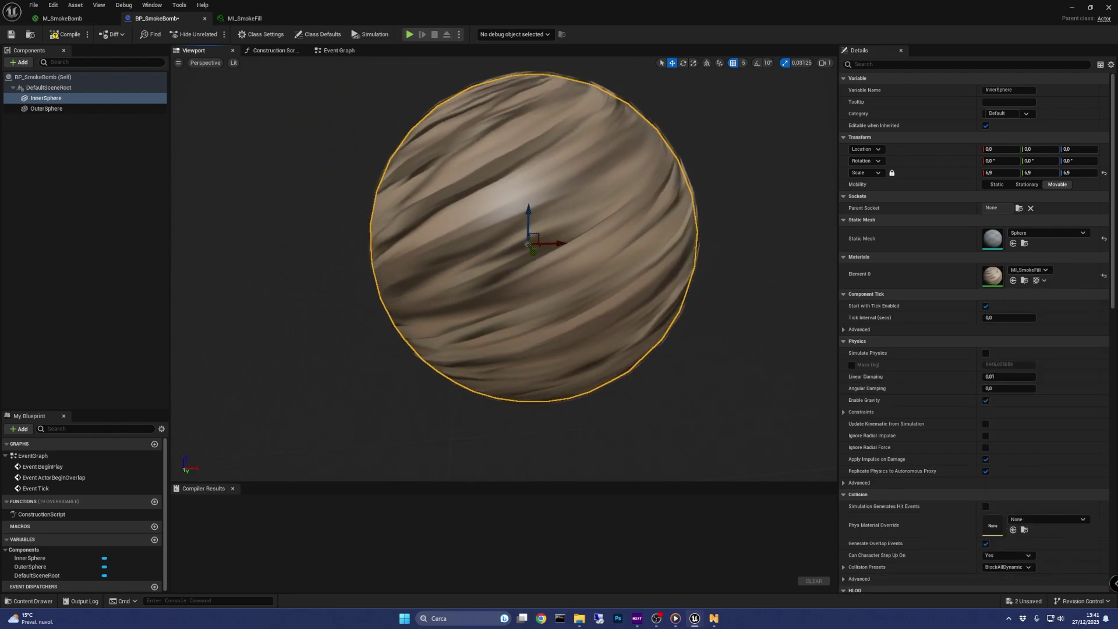
{"action": "key", "text": "w"}
{"action": "right_click_drag", "start_coordinate": [503, 268], "coordinate": [422, 276]}
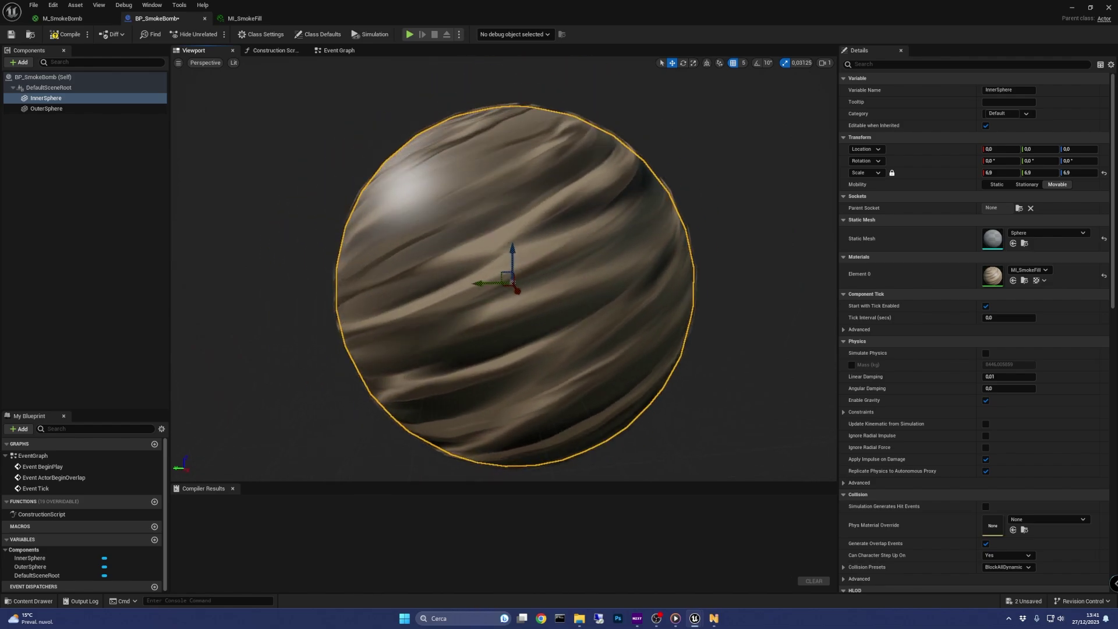
{"action": "left_click", "coordinate": [62, 37]}
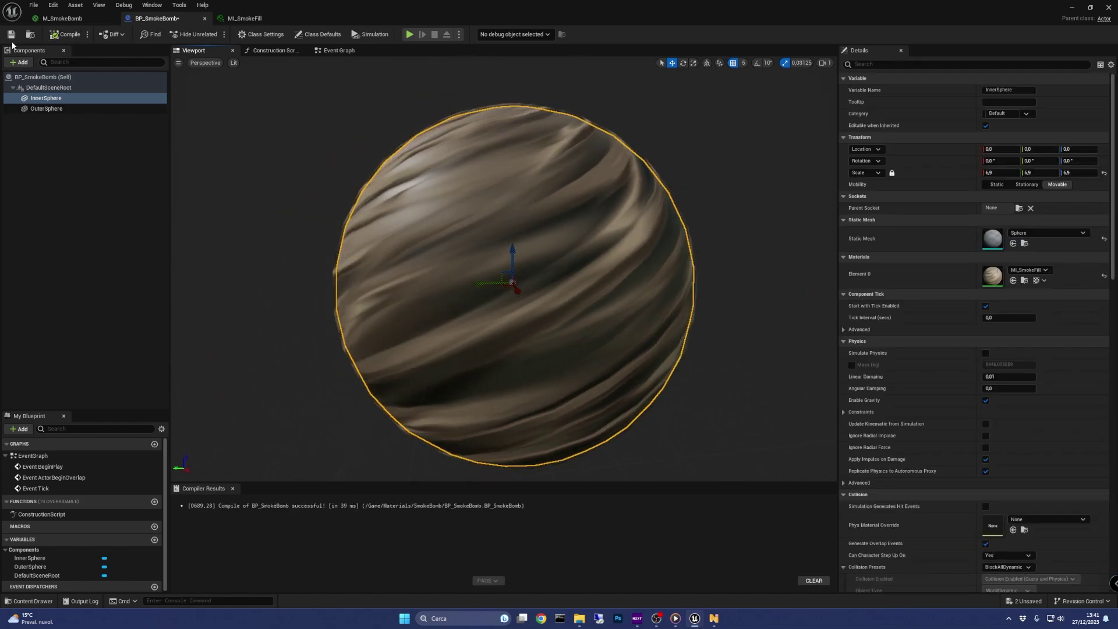
{"action": "left_click", "coordinate": [11, 36]}
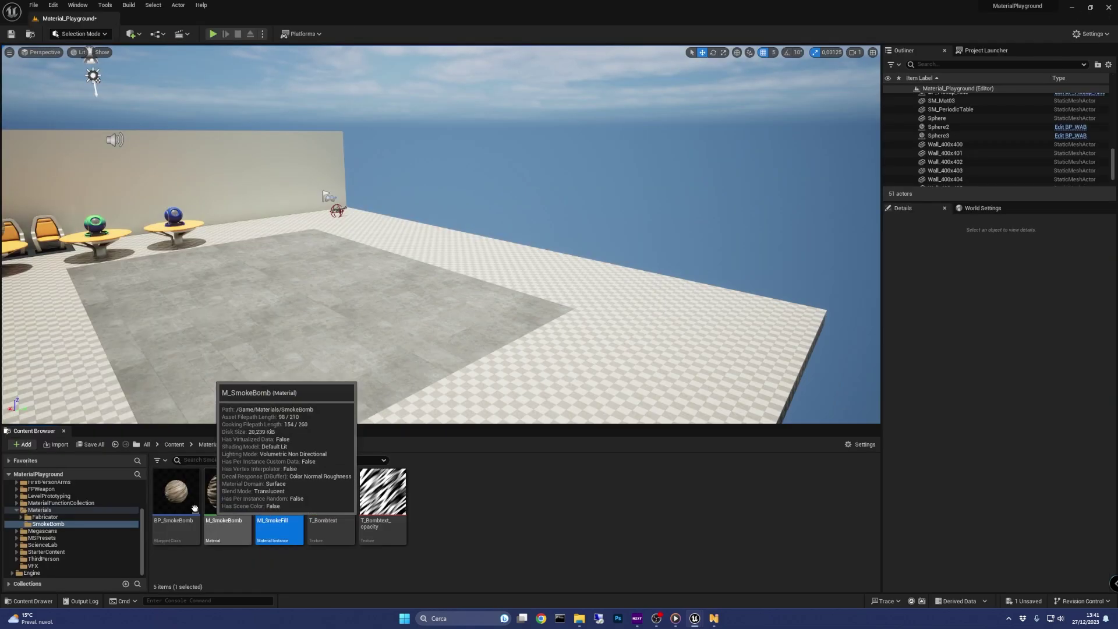
Place a BP_SmokeBomb actor on the floor of the Material_Playground level and inspect it up close.
{"action": "left_click_drag", "start_coordinate": [175, 508], "coordinate": [414, 299]}
{"action": "key", "text": "Escape"}
{"action": "key", "text": "d"}
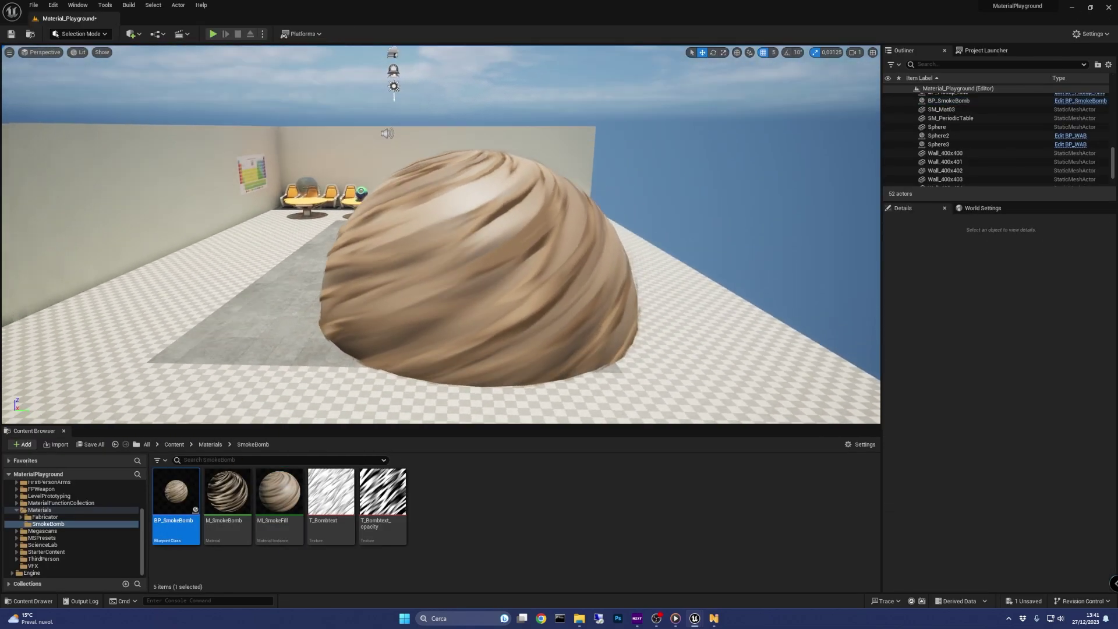
{"action": "key", "text": "w"}
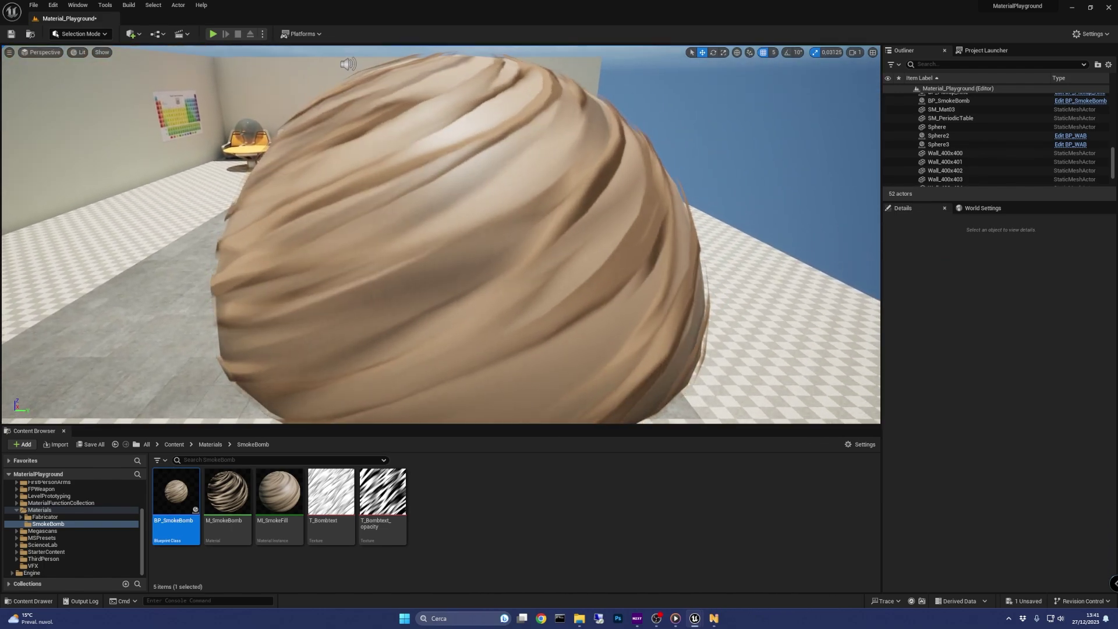